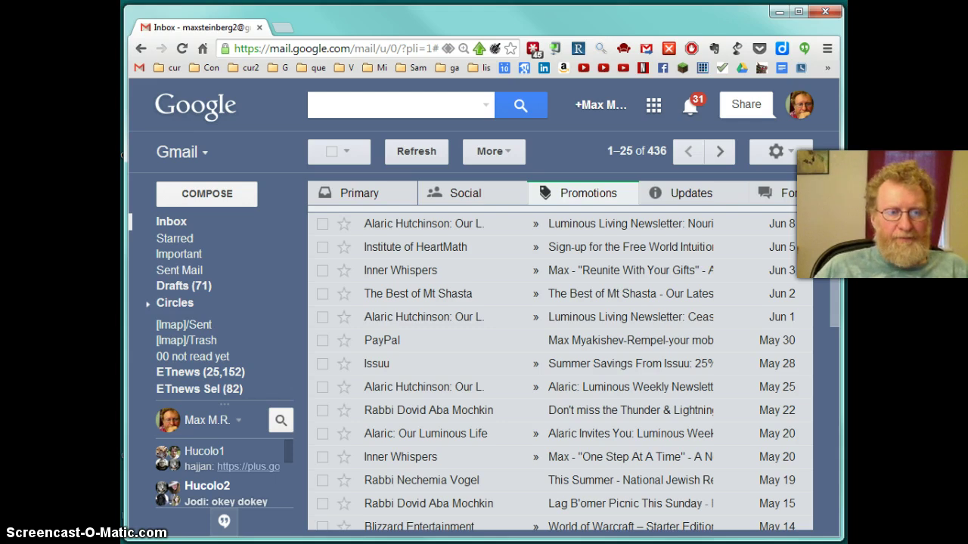
Open the humancolony.org website in a new browser tab
click(282, 29)
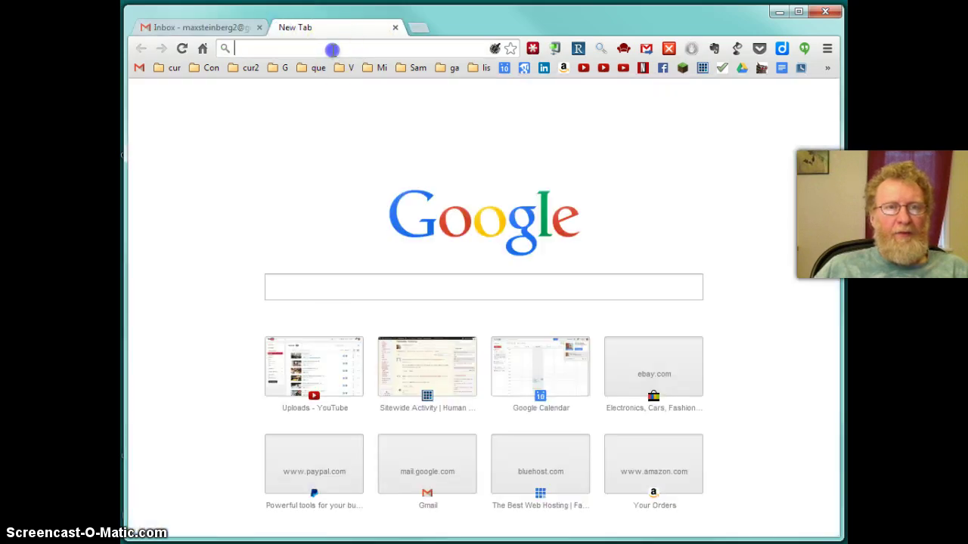
click(333, 50)
text(humancolony.org)
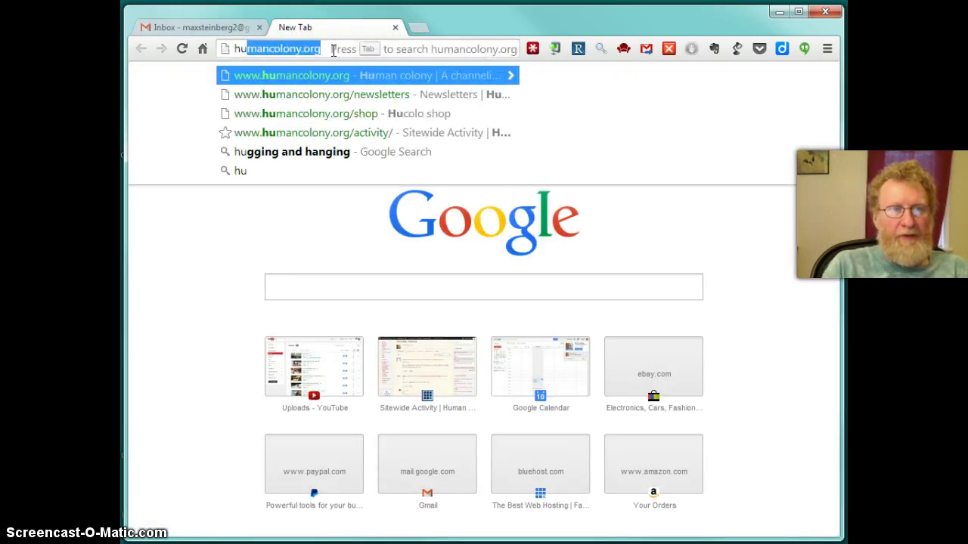
key(Return)
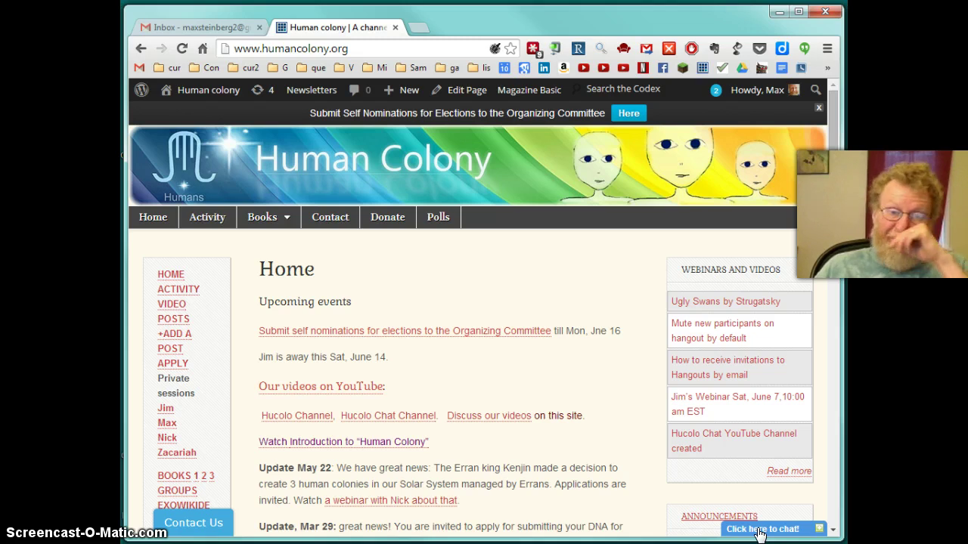
Go back to the Gmail inbox, open the Hucolo1 group chat and move its window fully into view
click(192, 29)
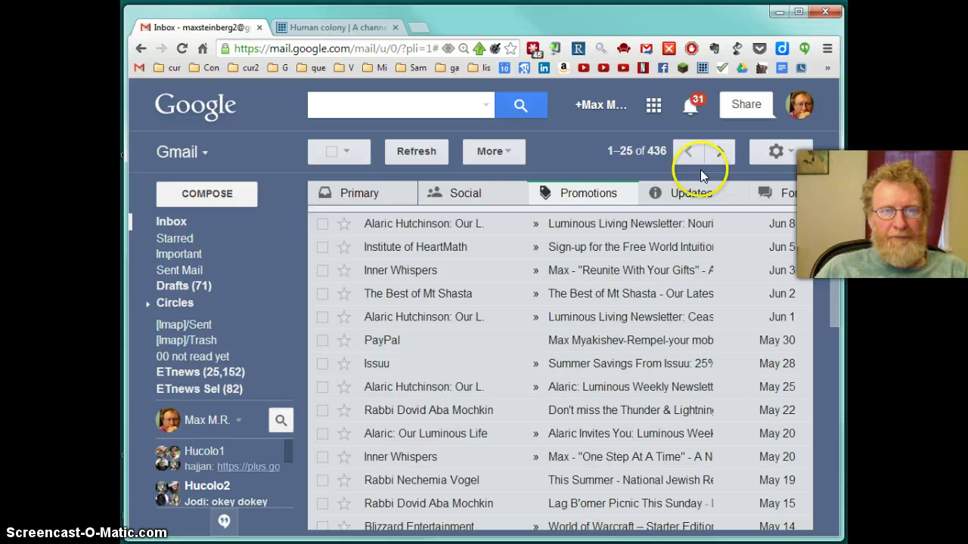
click(195, 459)
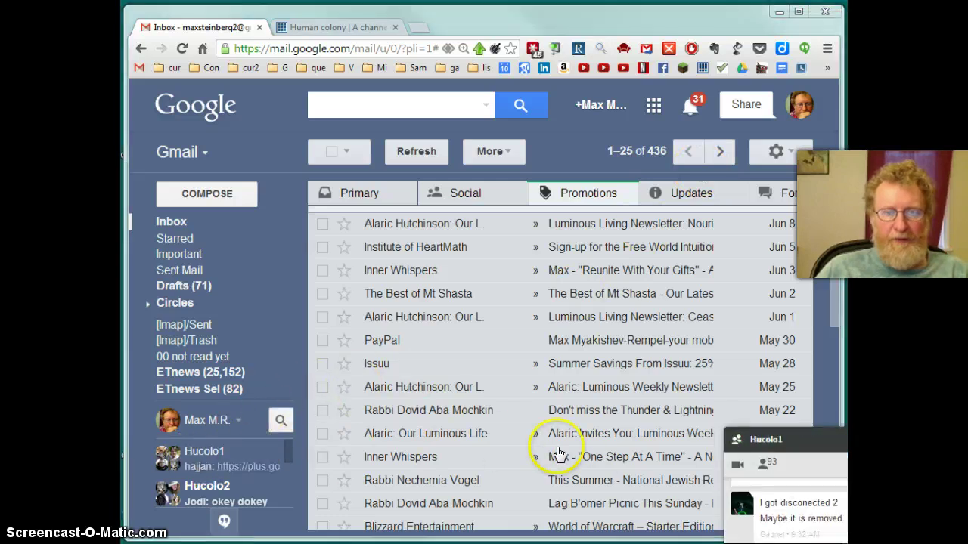
drag(771, 442, 714, 252)
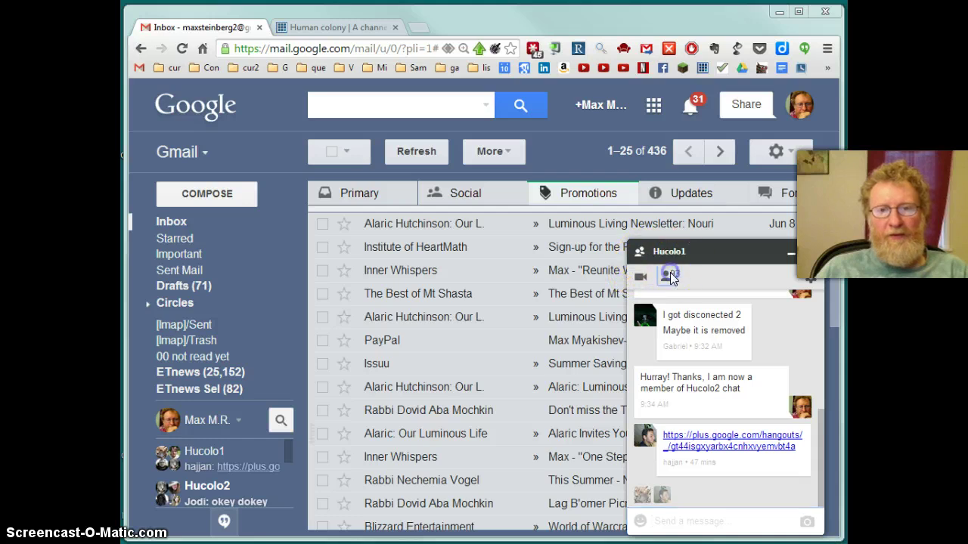
Look through the list of people in the Hucolo1 hangout, then return to the conversation
click(668, 276)
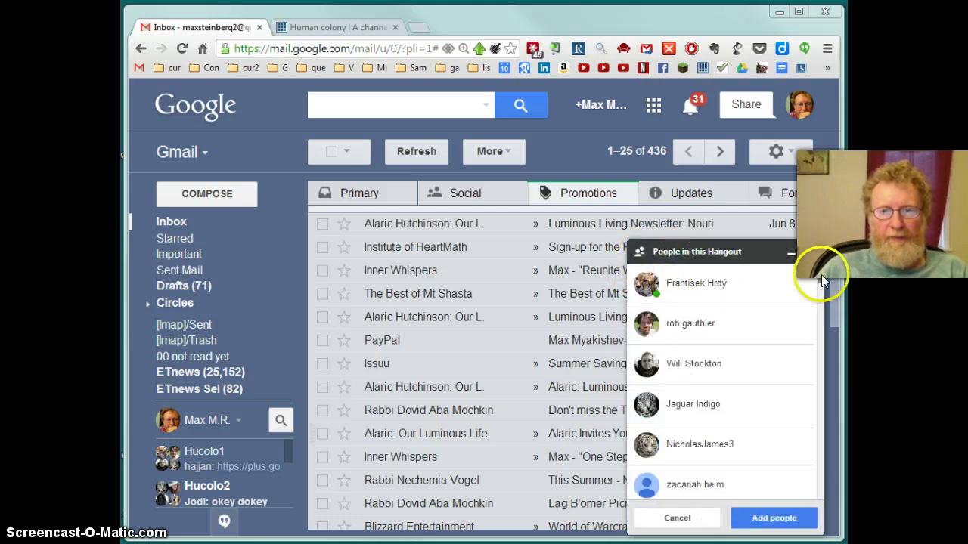
click(824, 323)
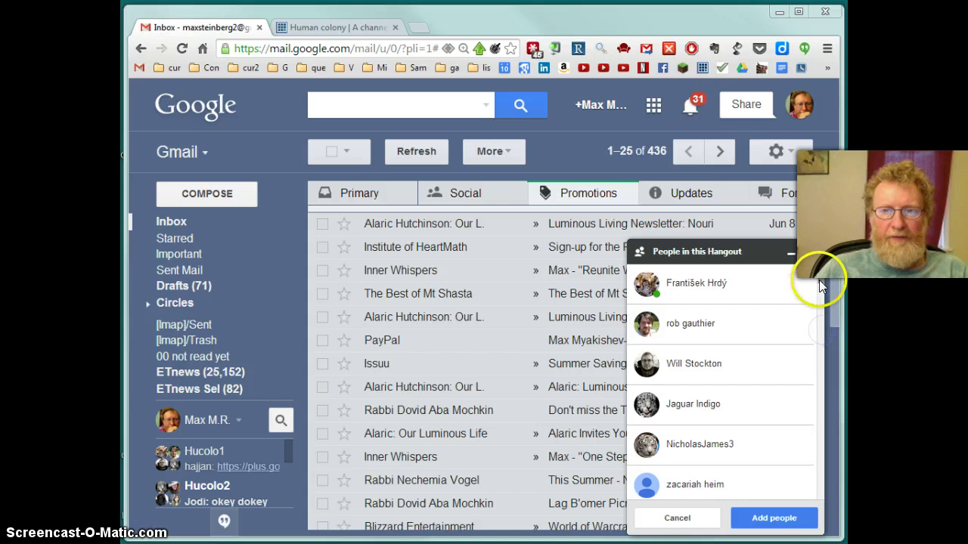
drag(819, 280, 818, 498)
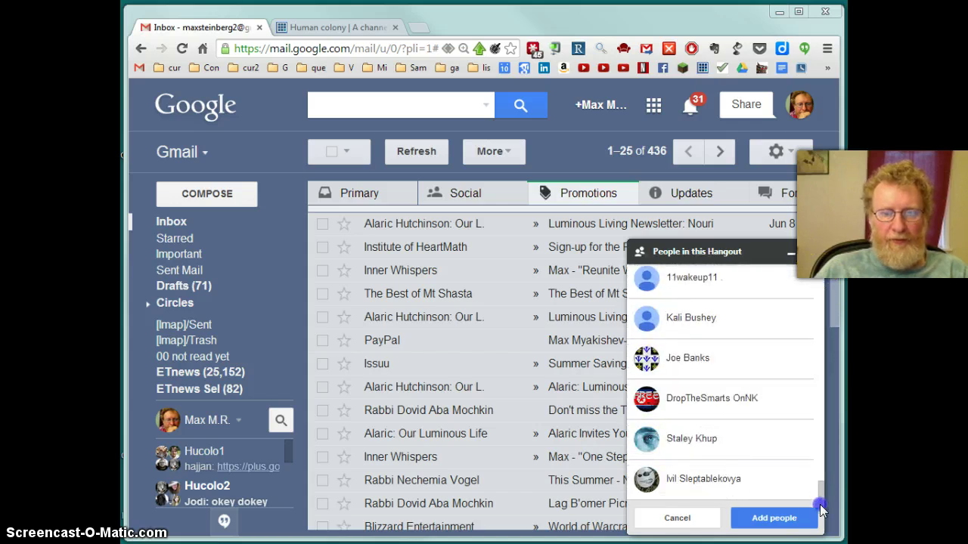
click(655, 520)
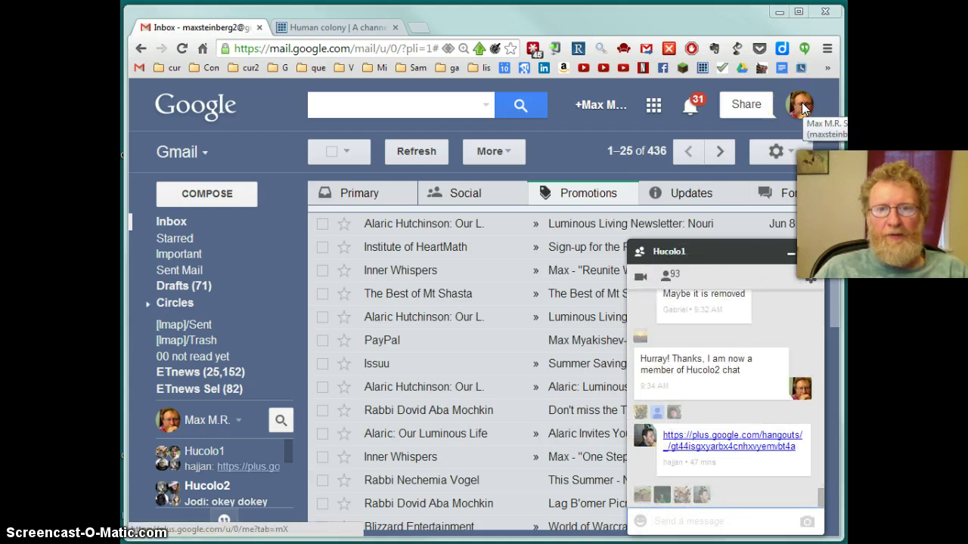
Sign out of the Google account and bring up the sign-in form for adding a different account
click(802, 102)
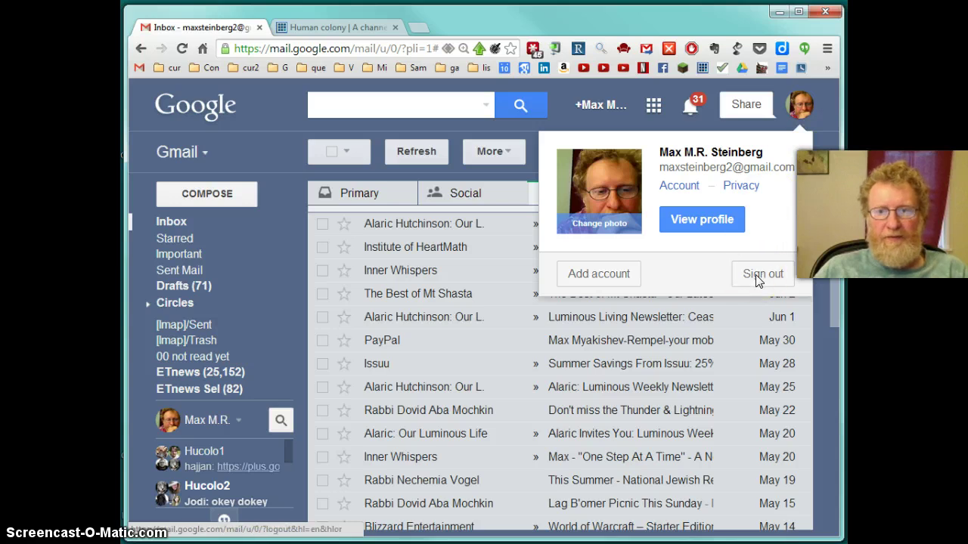
click(756, 275)
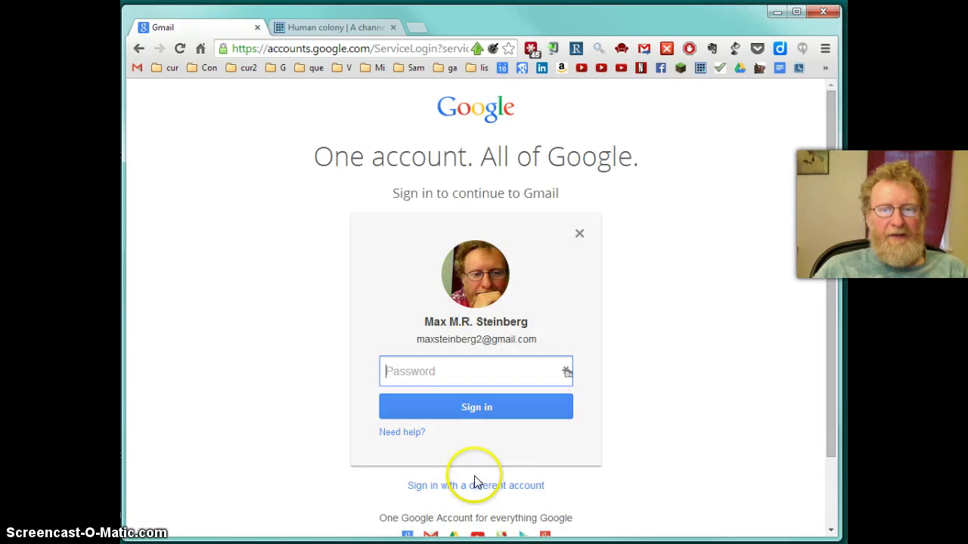
click(476, 488)
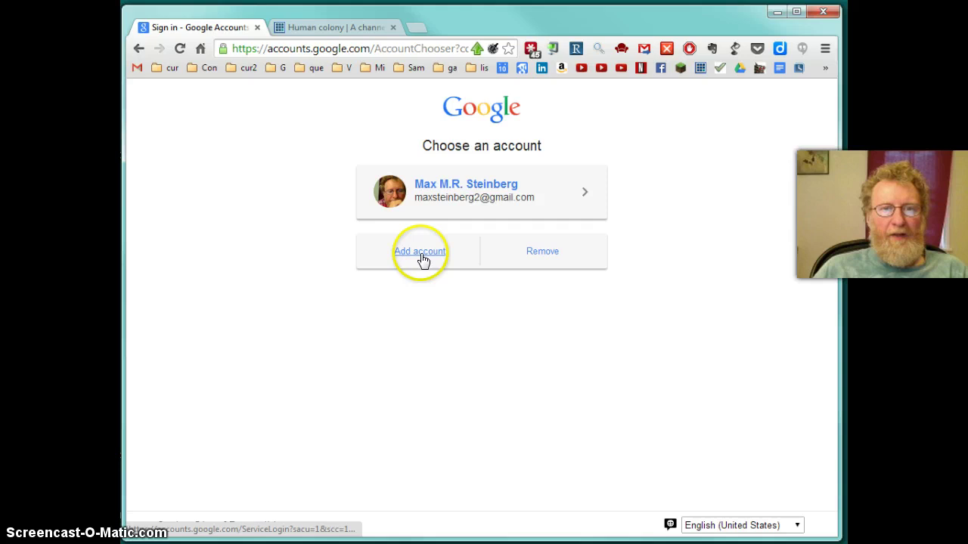
click(420, 255)
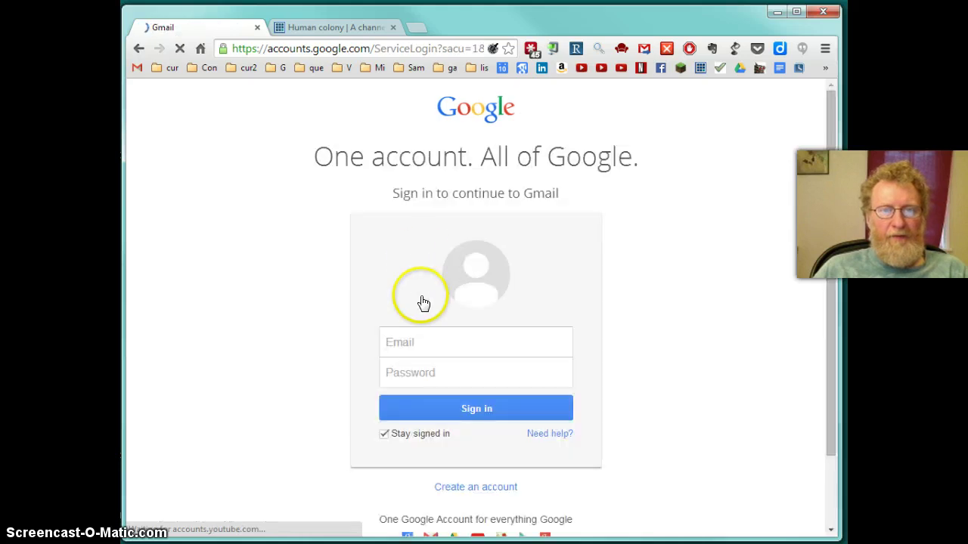
click(465, 486)
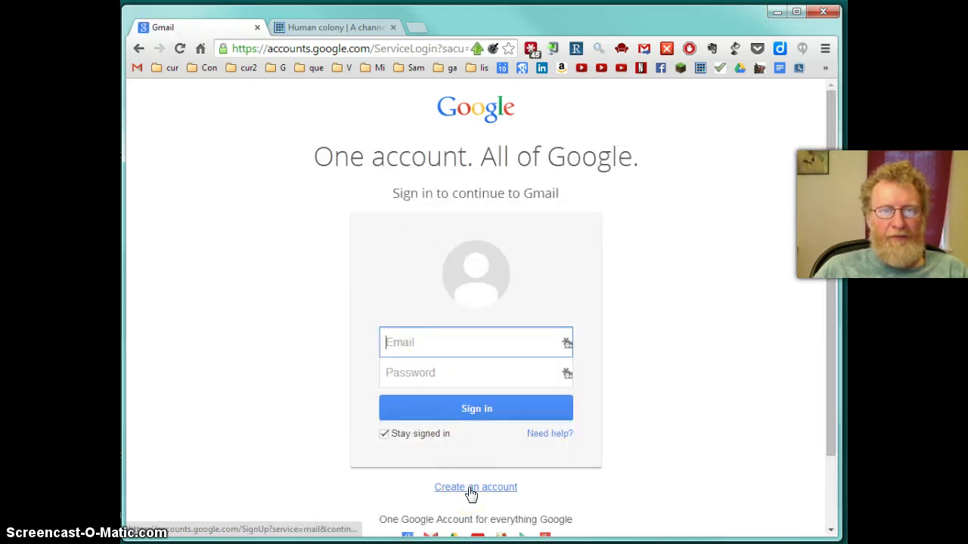
Search the web for "create a google account" and open the Google Accounts sign-up page from the first result
click(312, 50)
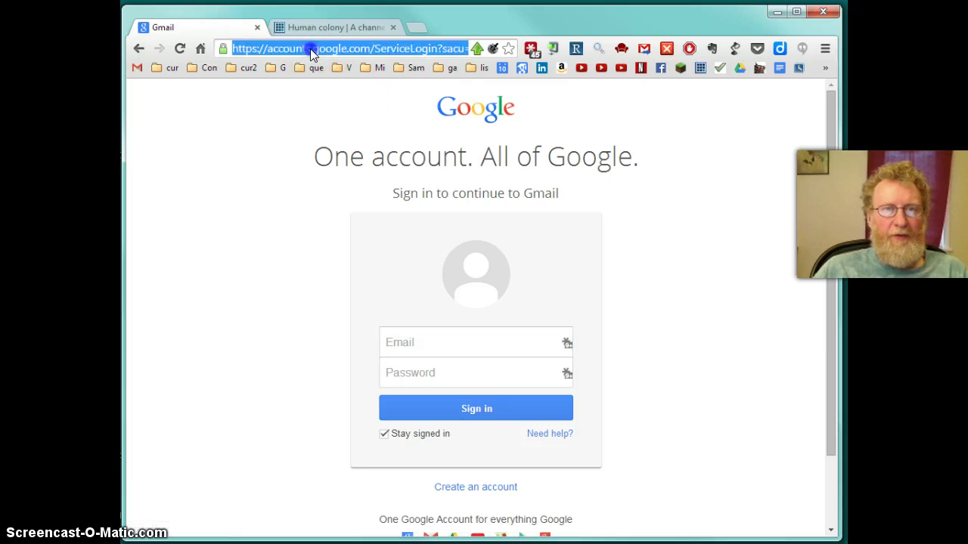
text(create an)
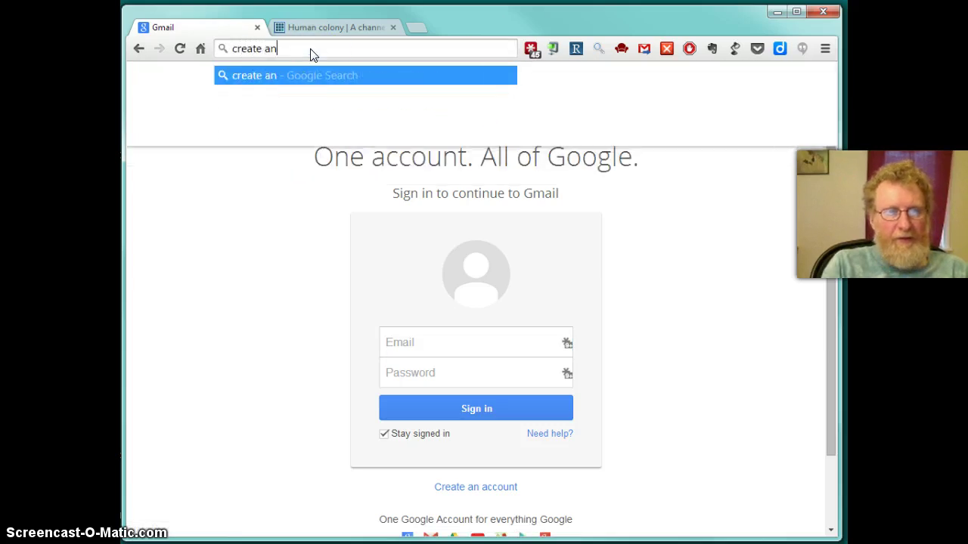
key(BackSpace)
text(google account)
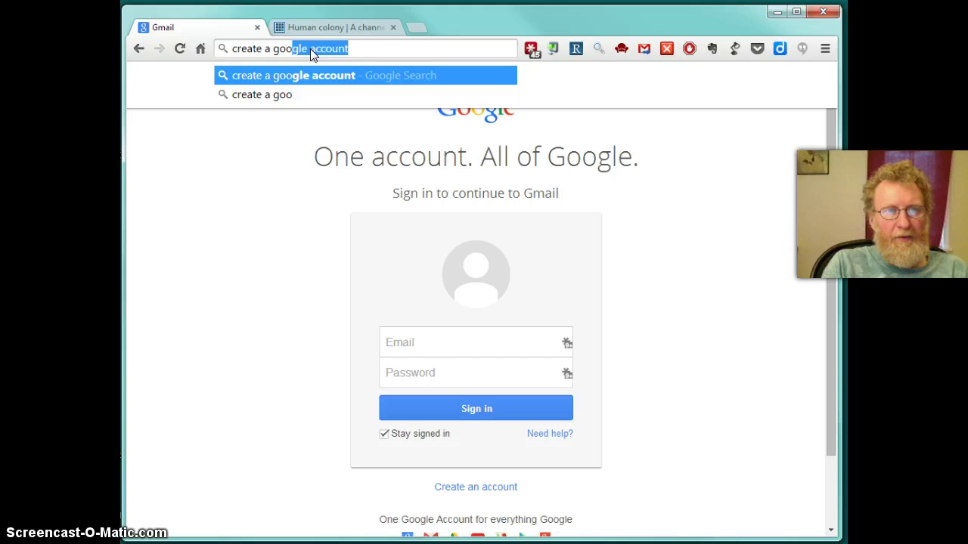
key(Return)
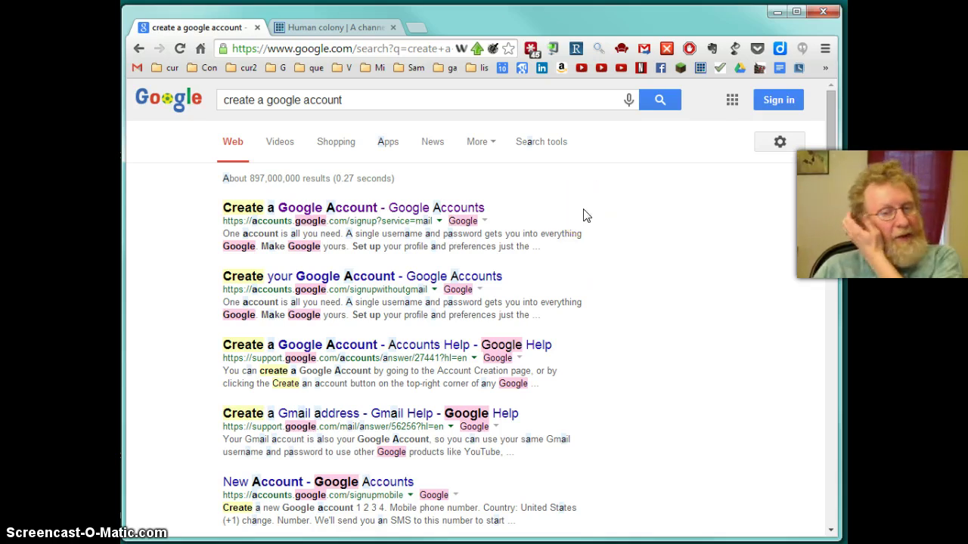
click(328, 214)
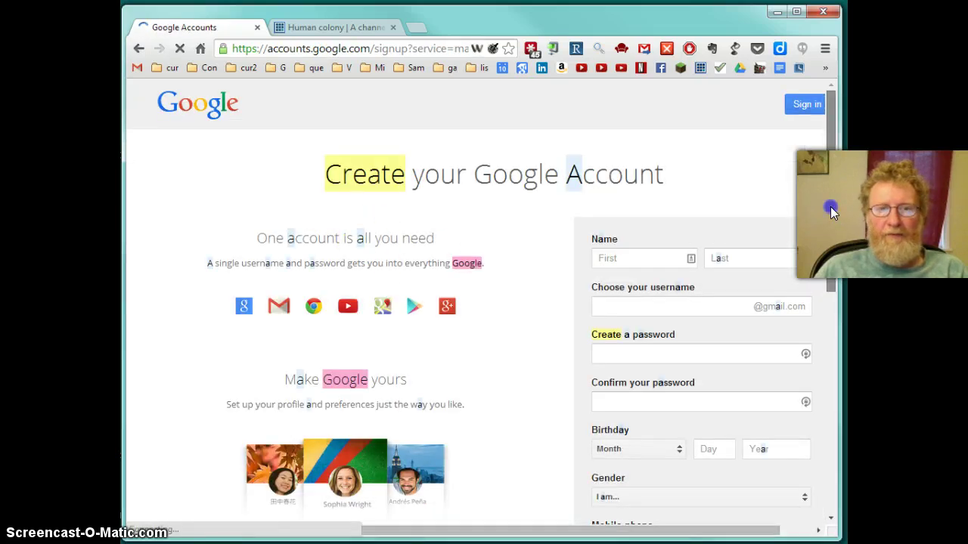
Review the fields required on the Google account sign-up form
scroll(831, 220, down, 1)
scroll(830, 220, down, 3)
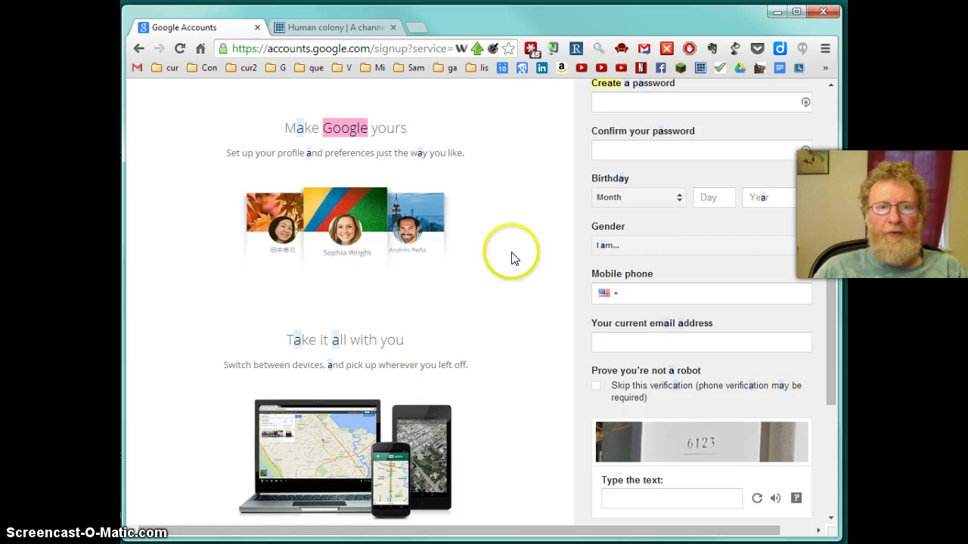
scroll(797, 123, up, 4)
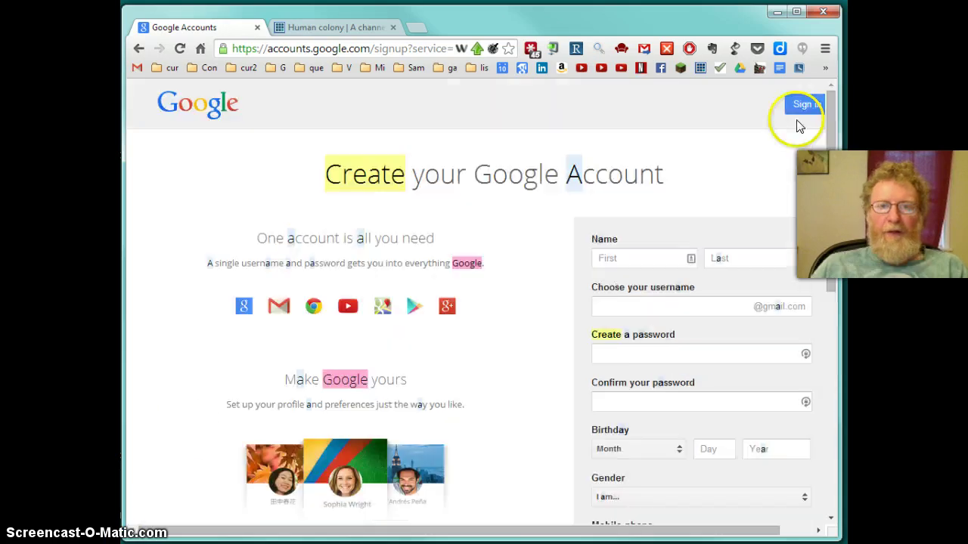
Sign back in to the existing Gmail account and reopen the Hucolo1 group chat
click(804, 108)
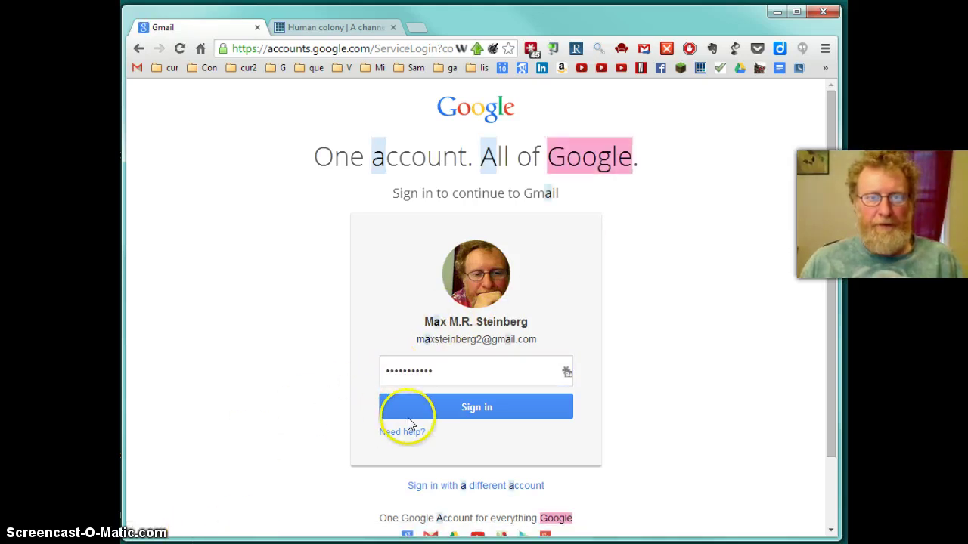
click(443, 412)
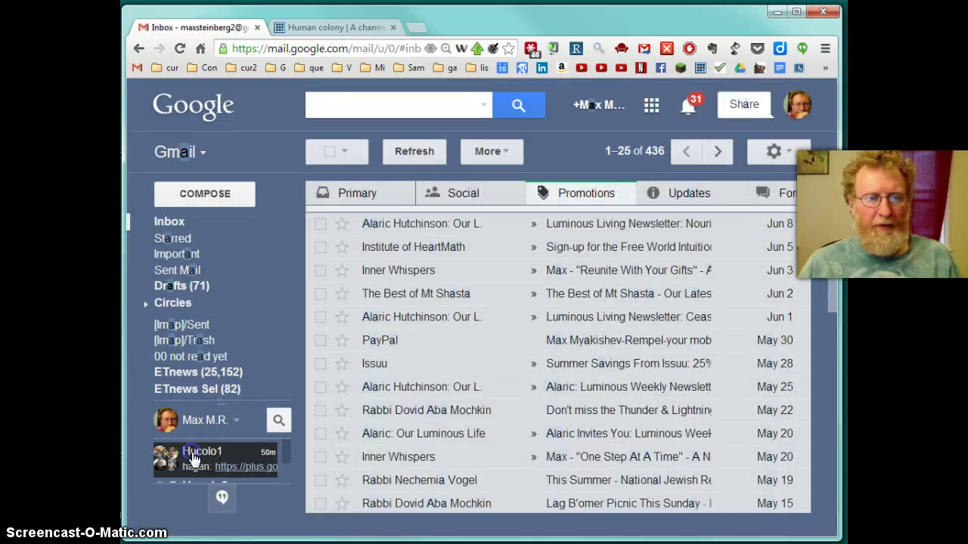
click(193, 458)
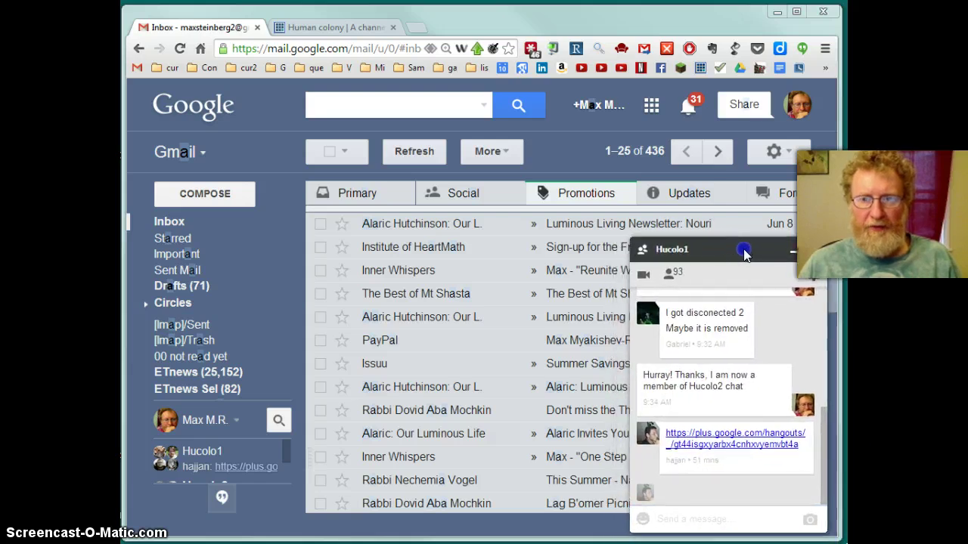
click(830, 454)
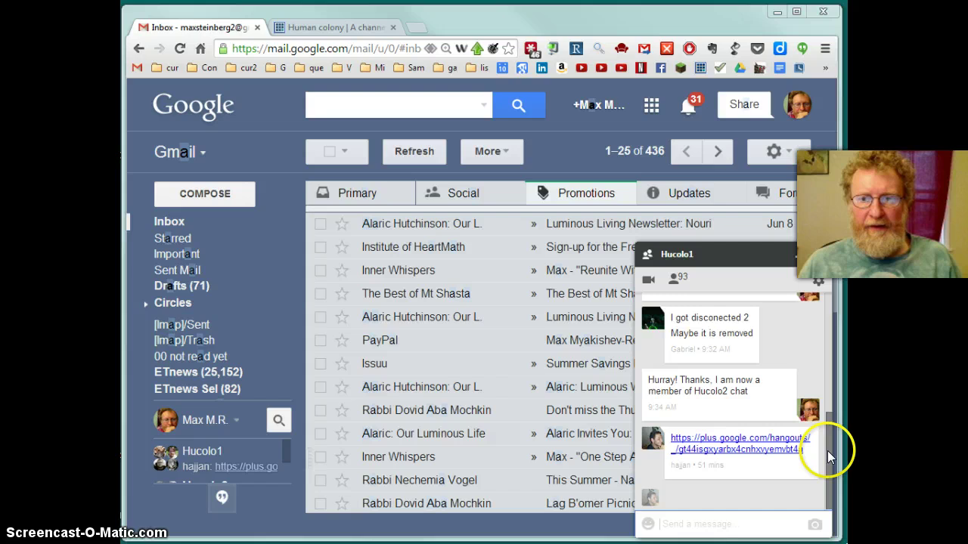
drag(829, 454, 829, 299)
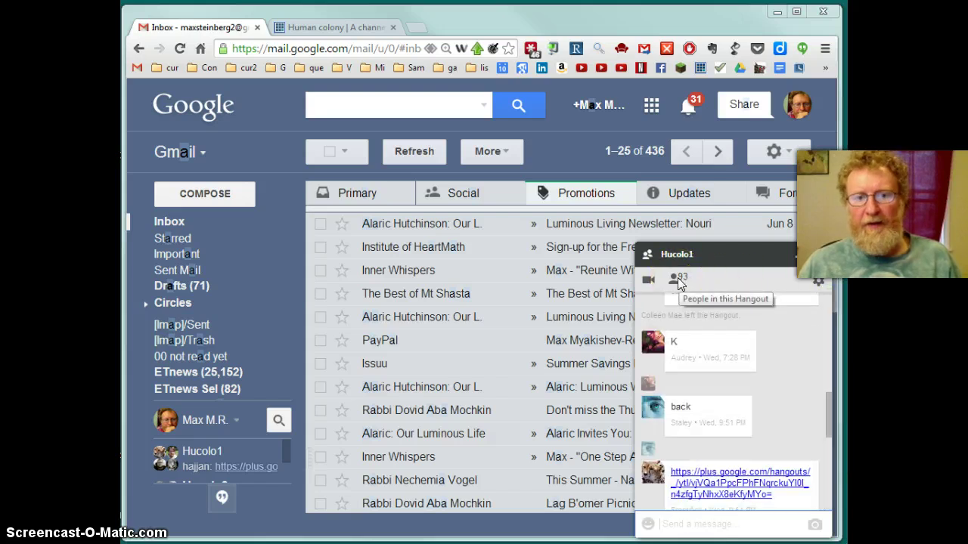
click(679, 281)
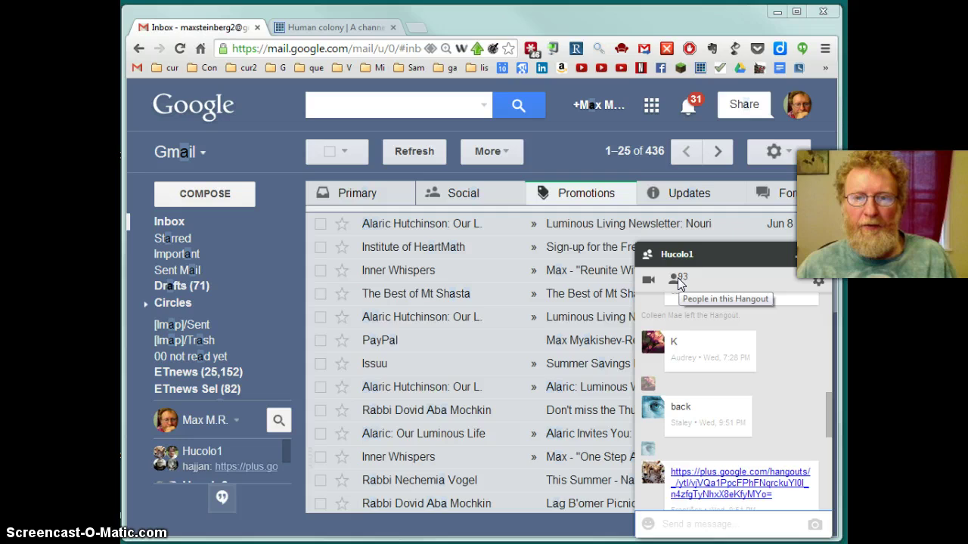
drag(829, 412, 842, 302)
click(778, 296)
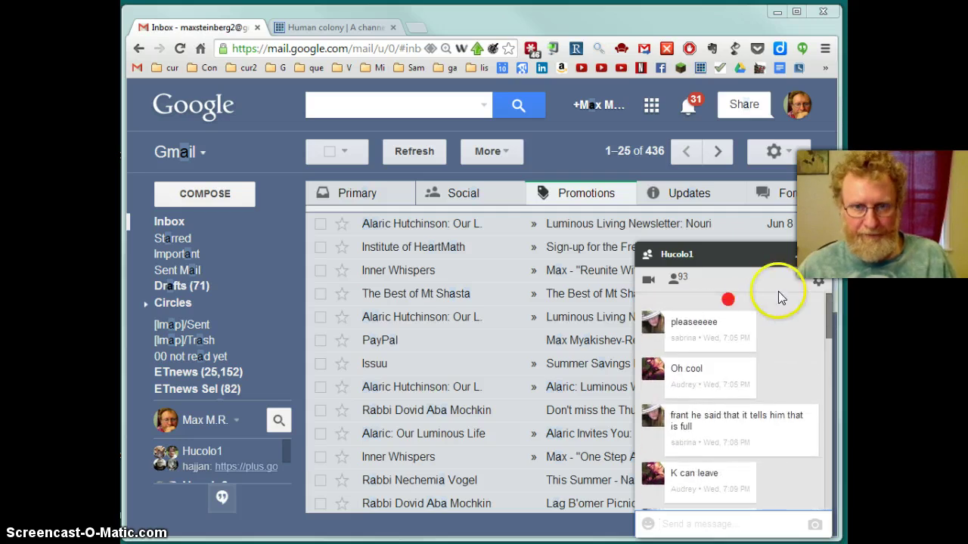
click(828, 347)
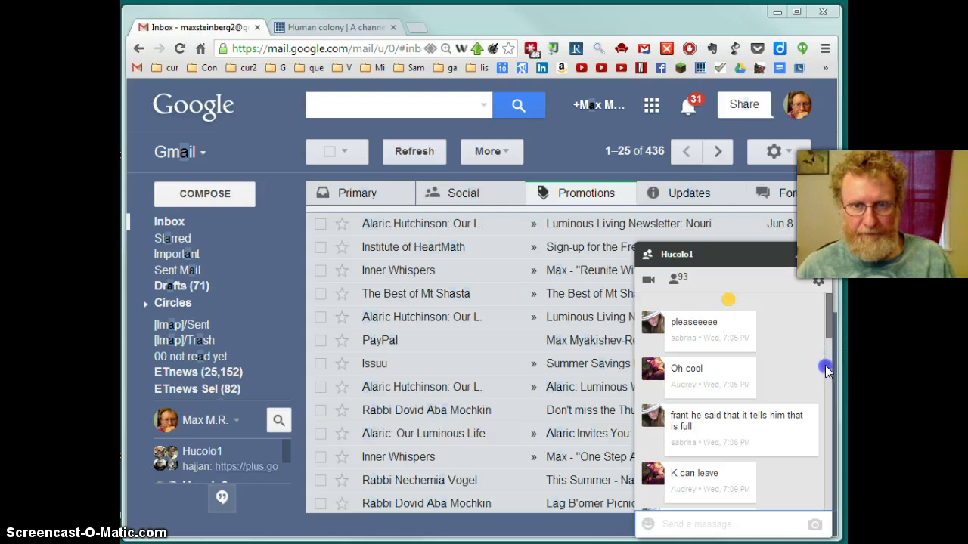
click(827, 320)
click(827, 342)
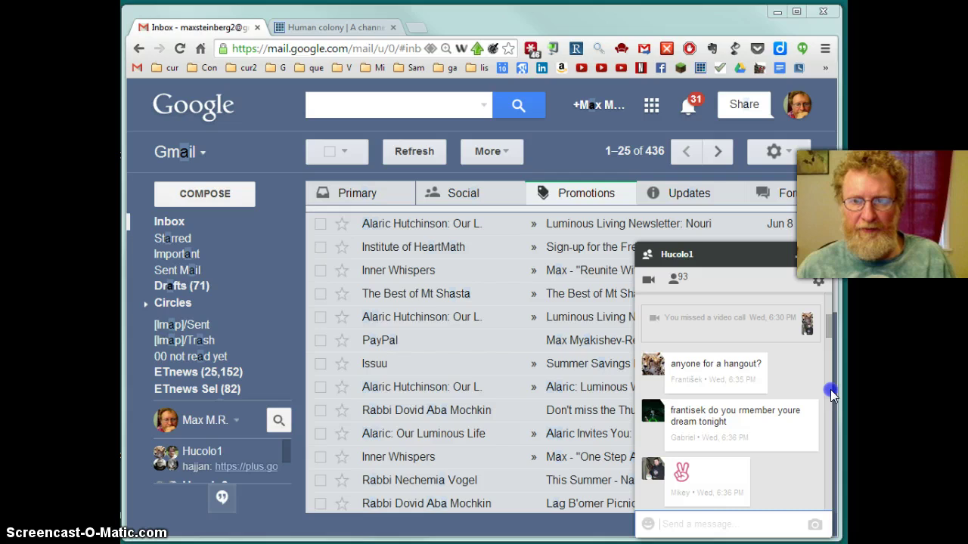
click(830, 393)
click(825, 325)
click(827, 377)
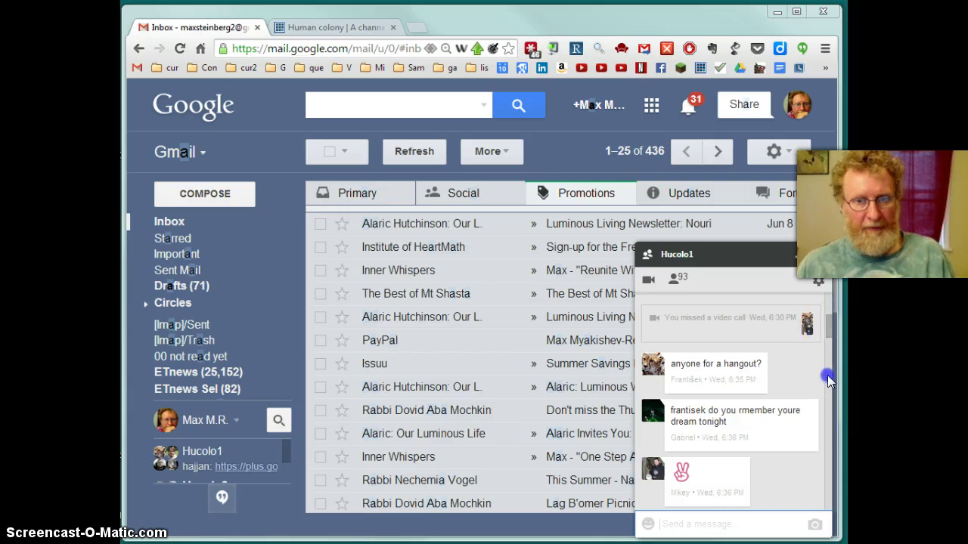
scroll(821, 356, down, 9)
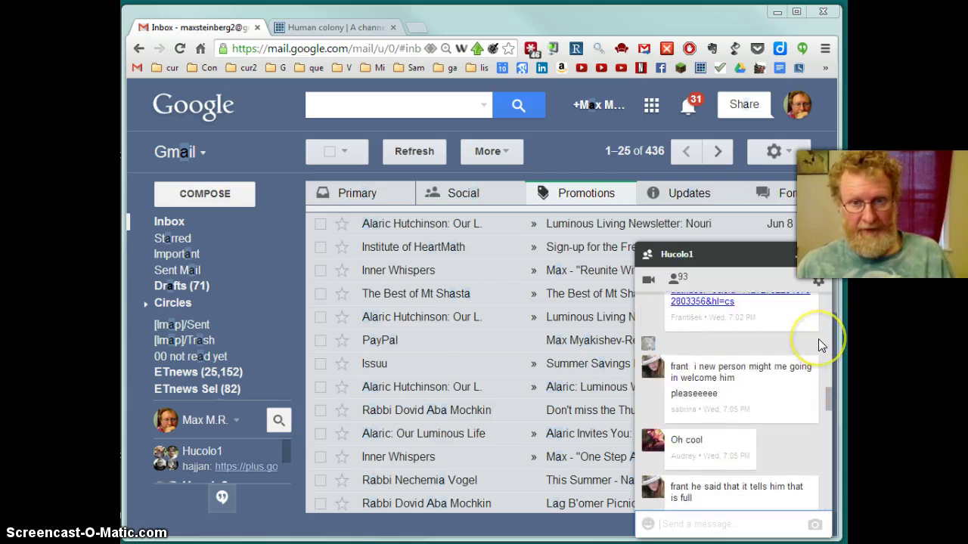
scroll(821, 344, up, 3)
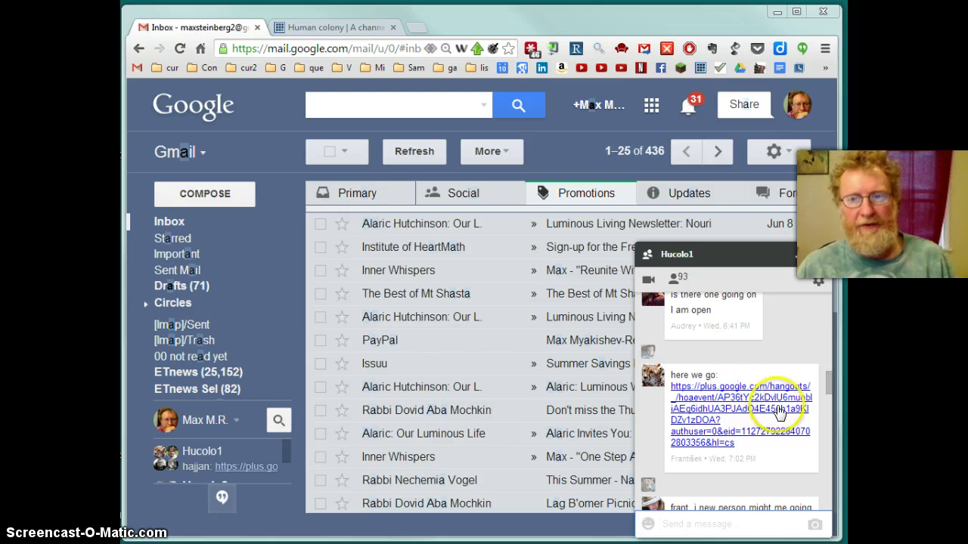
click(829, 398)
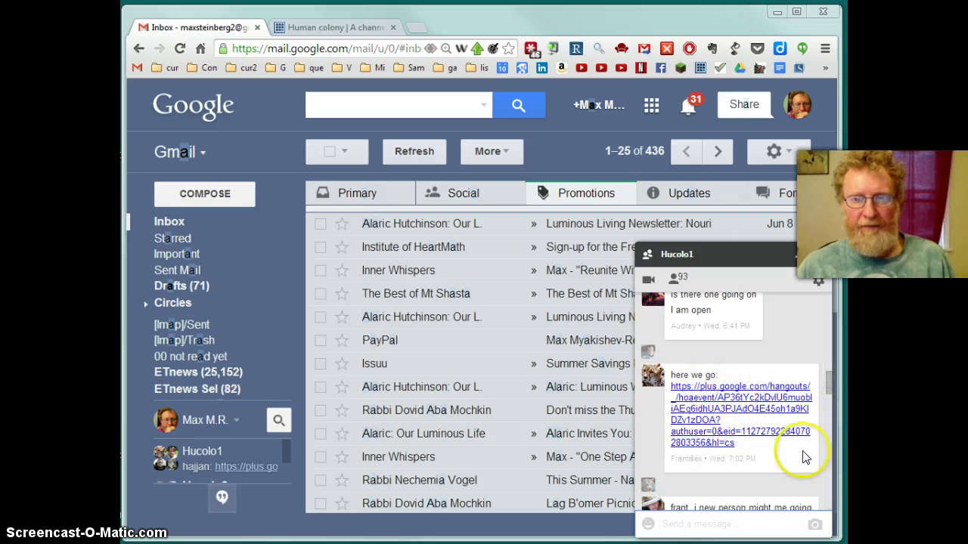
Switch to the Human Colony website and open its Activity page
click(830, 393)
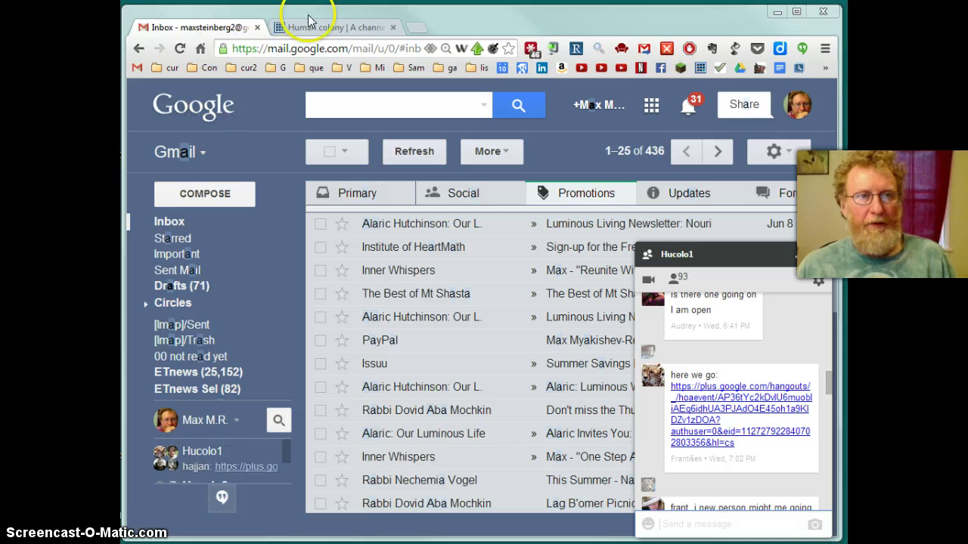
click(333, 27)
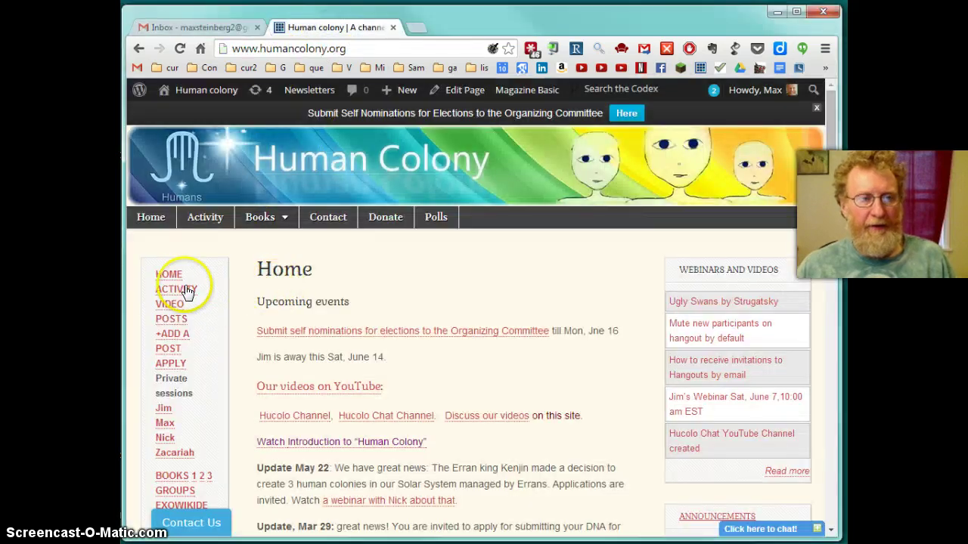
click(172, 290)
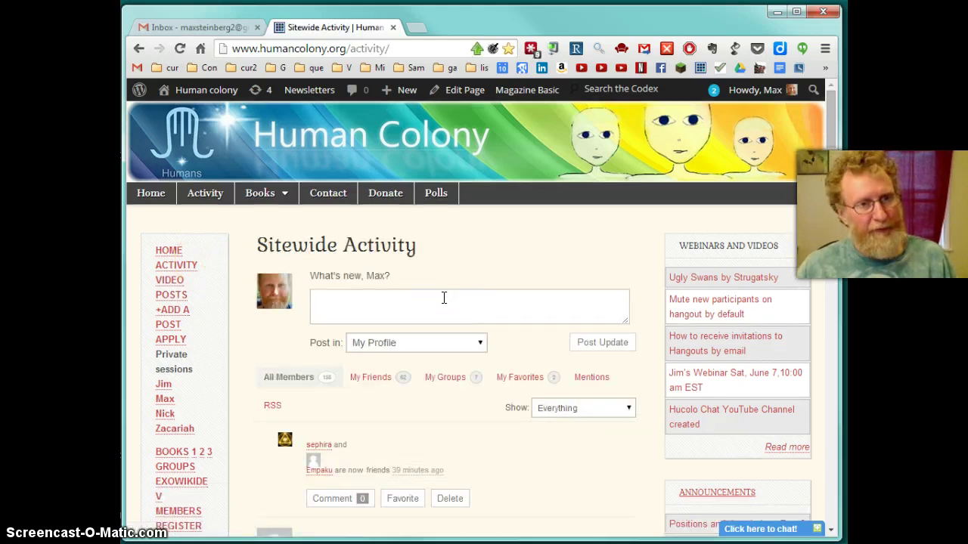
Draft the update "Please add me to Hucolo1 chat at Google +." with the Gmail address on a separate line below it
click(351, 299)
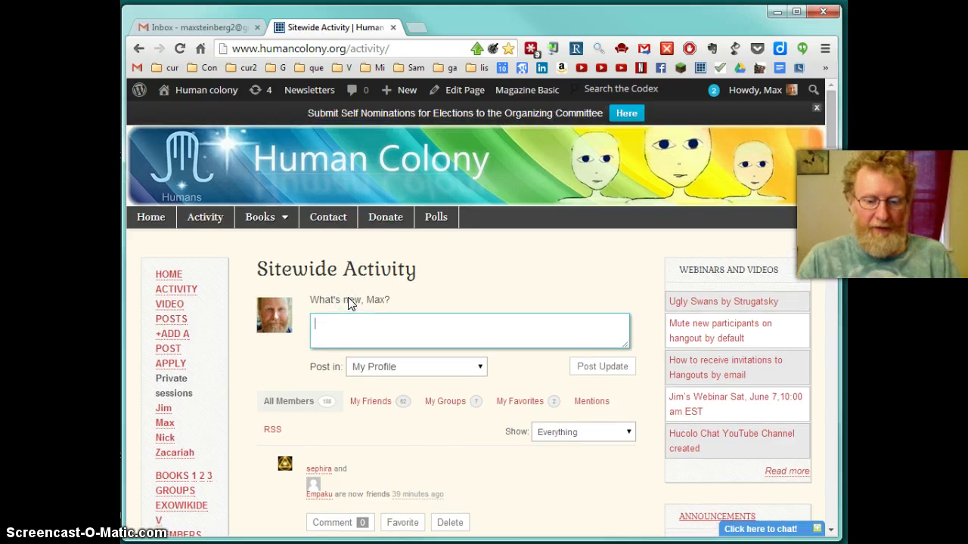
text(Please add me to Huco)
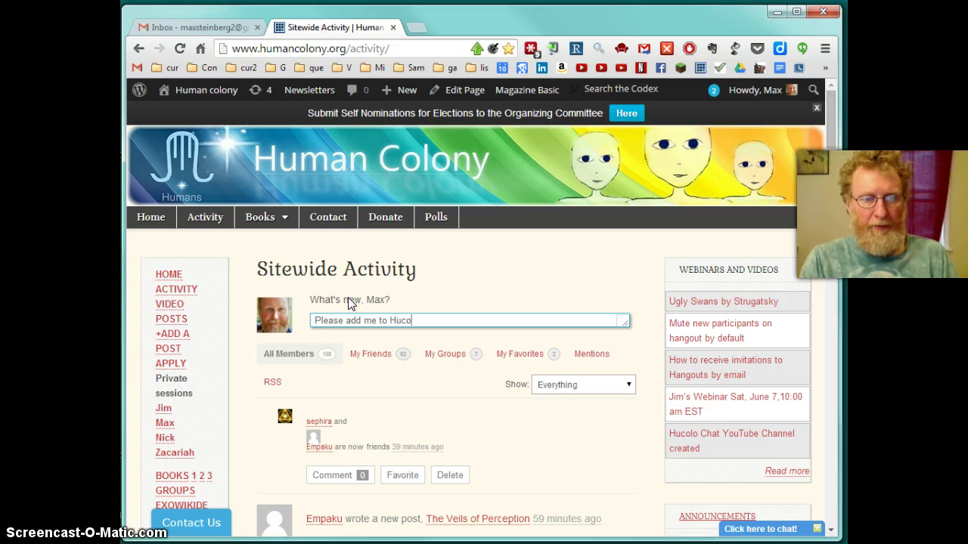
text(lo1 chat at Google +)
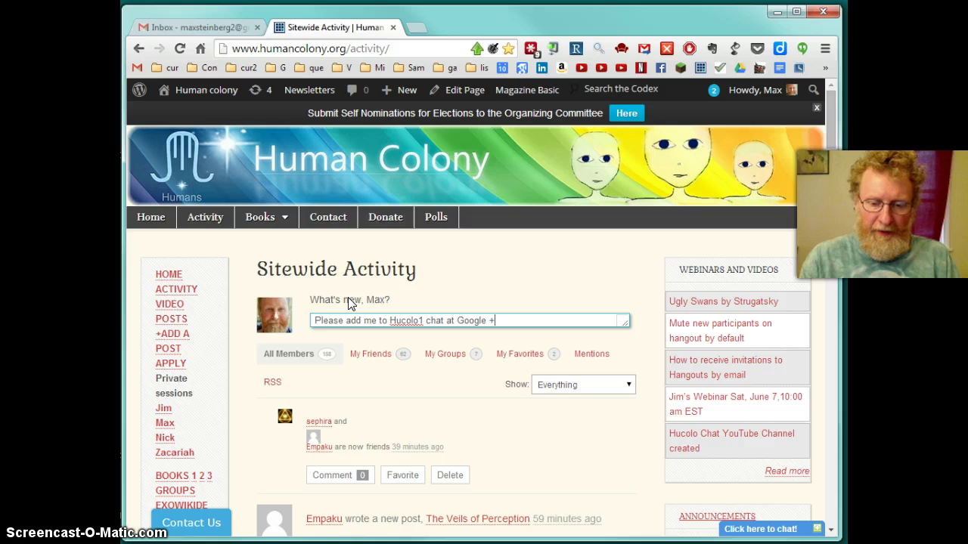
key(Return)
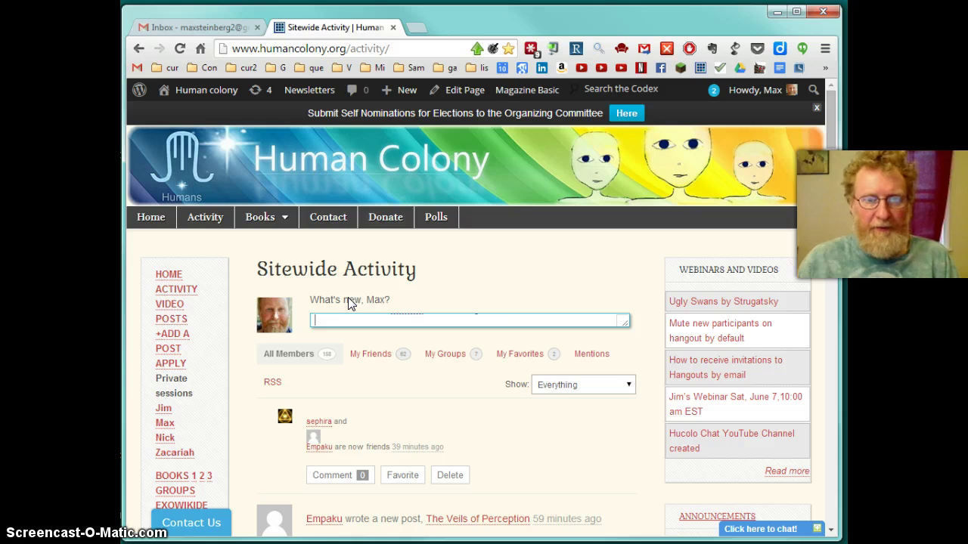
drag(625, 330, 657, 426)
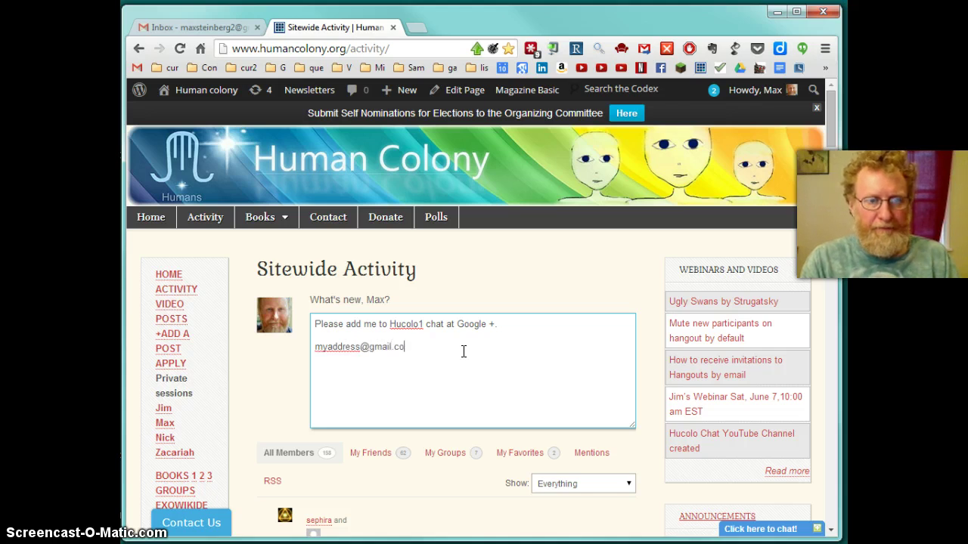
text(m)
click(464, 350)
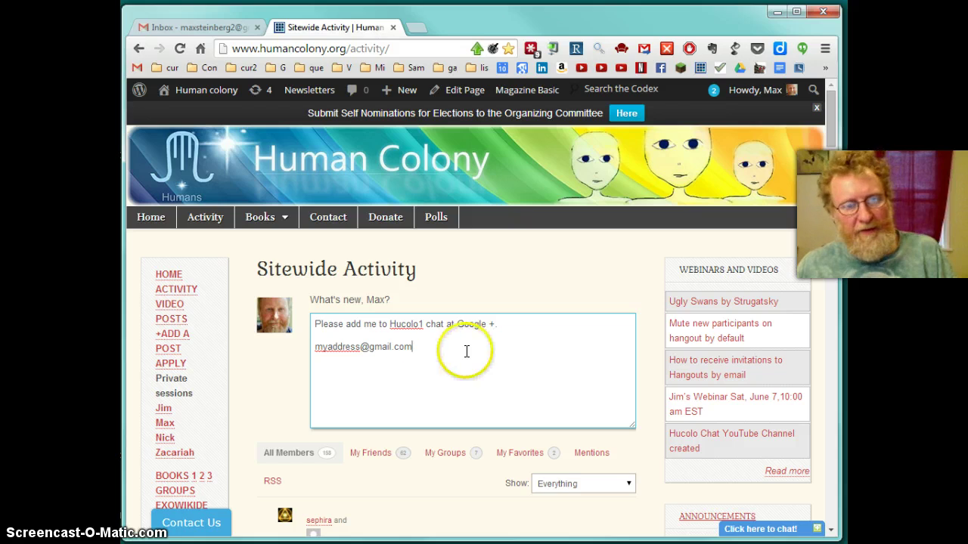
Replace the @ sign in the draft update's e-mail address with {} and put a space on each side of it
click(361, 347)
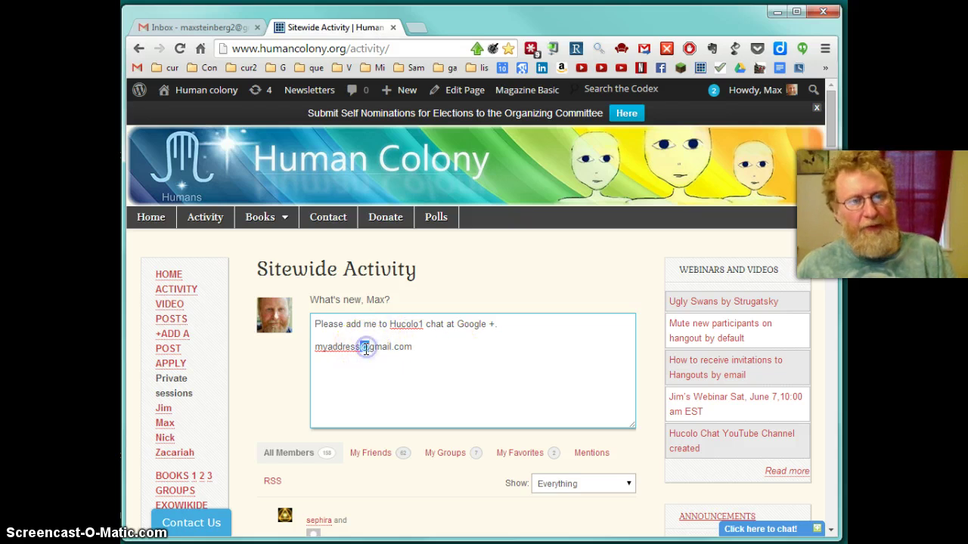
drag(364, 347, 330, 349)
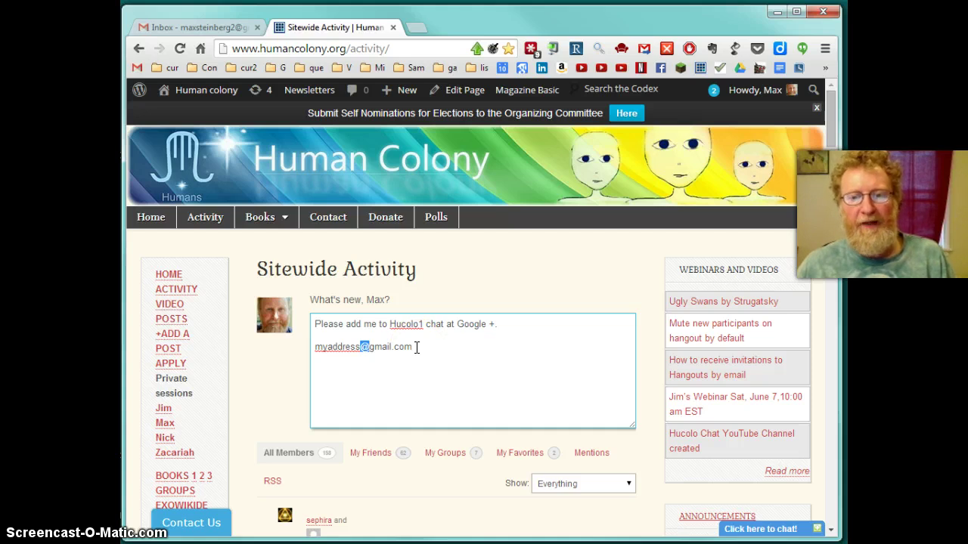
click(374, 350)
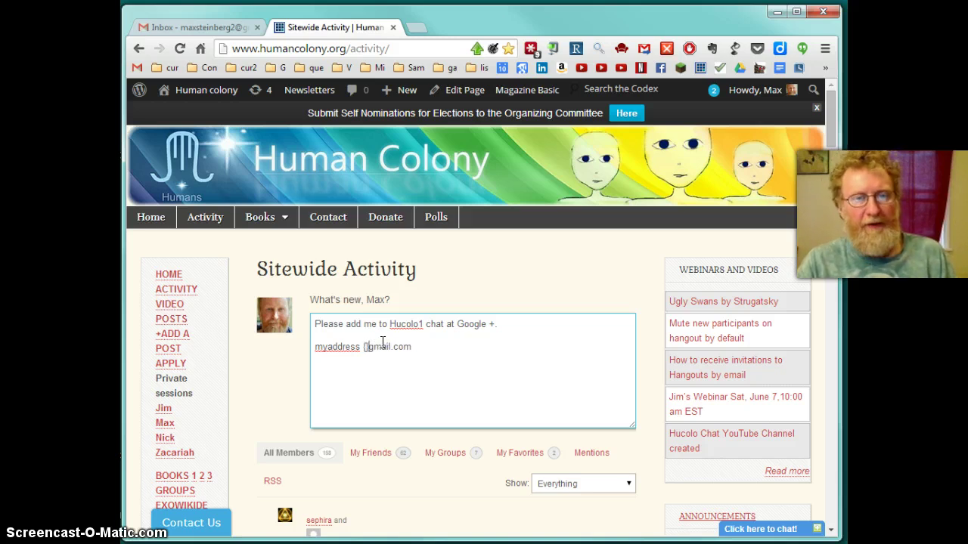
click(366, 265)
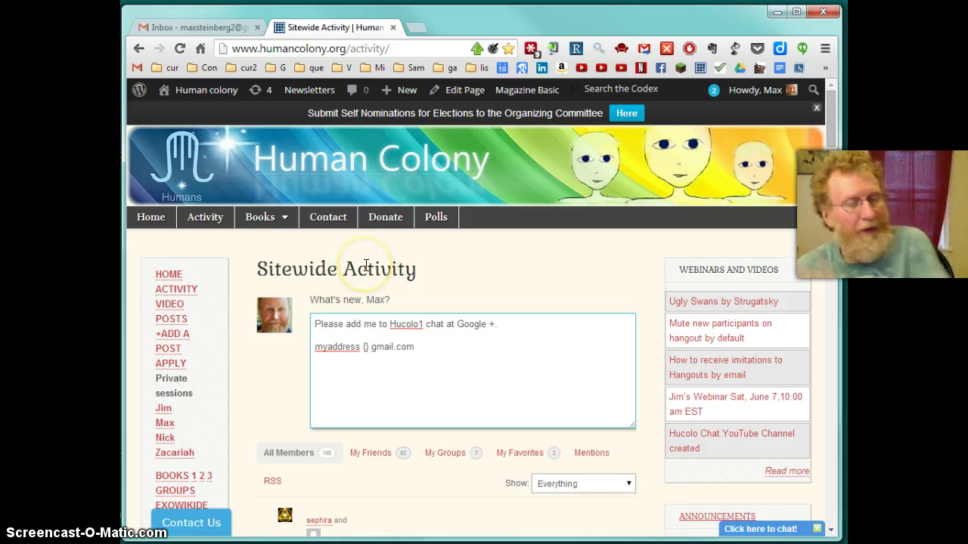
click(437, 363)
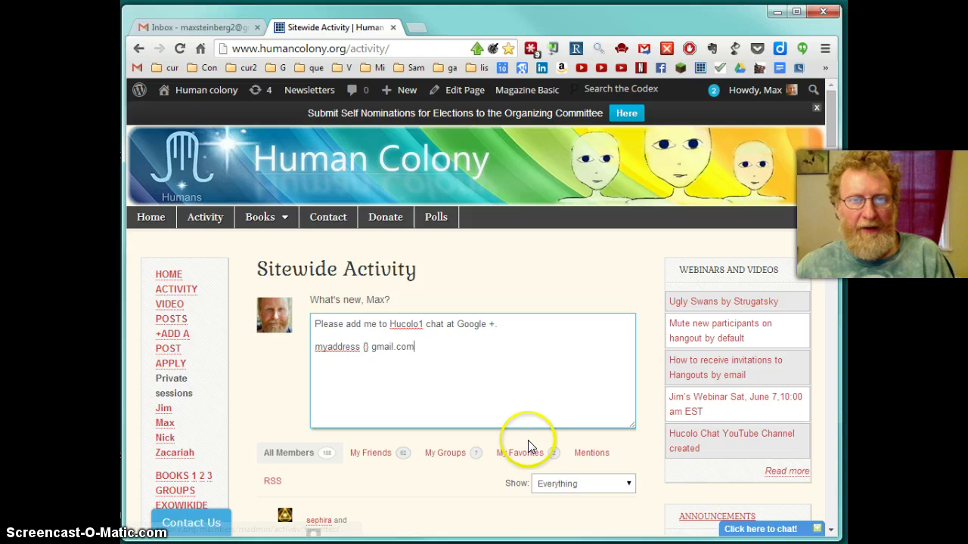
click(637, 443)
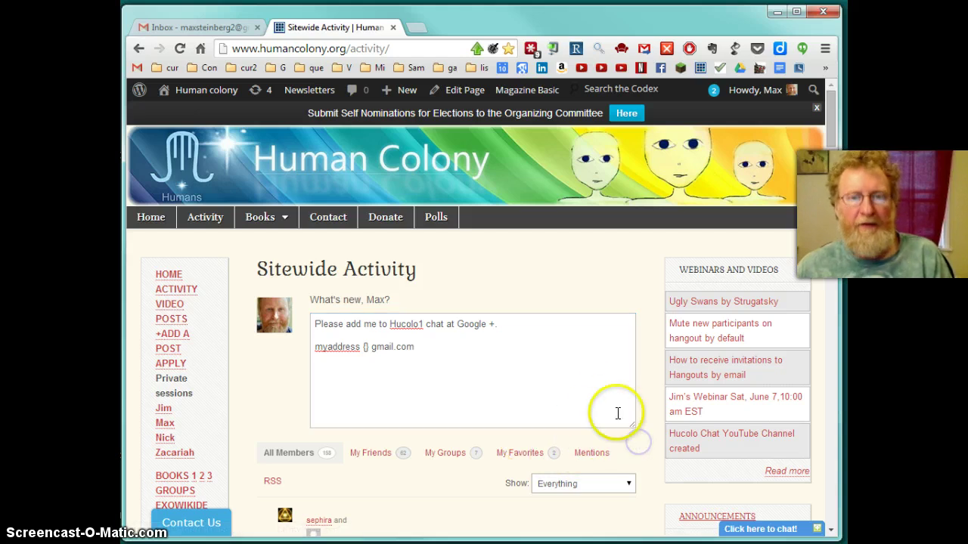
click(599, 396)
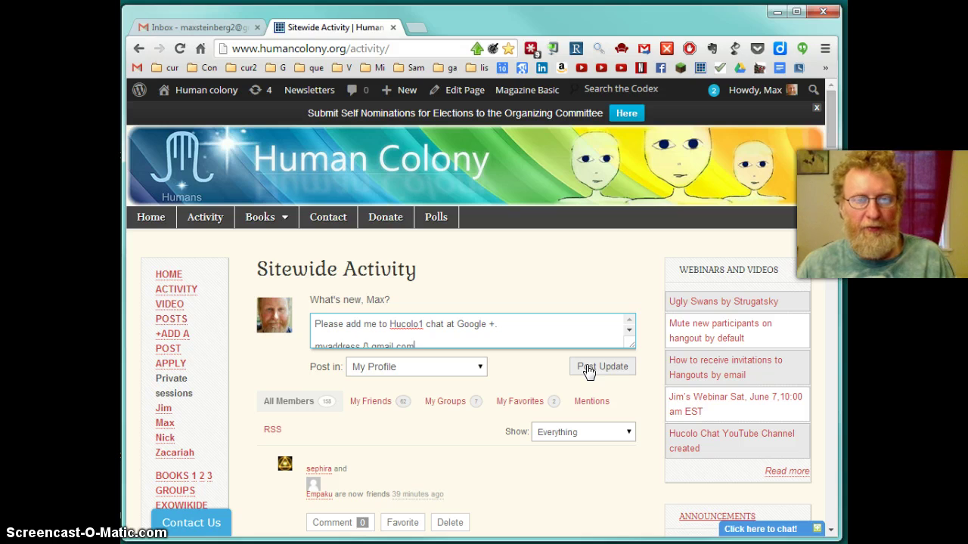
Search the web for "install google chrome" in a new browser tab
click(171, 29)
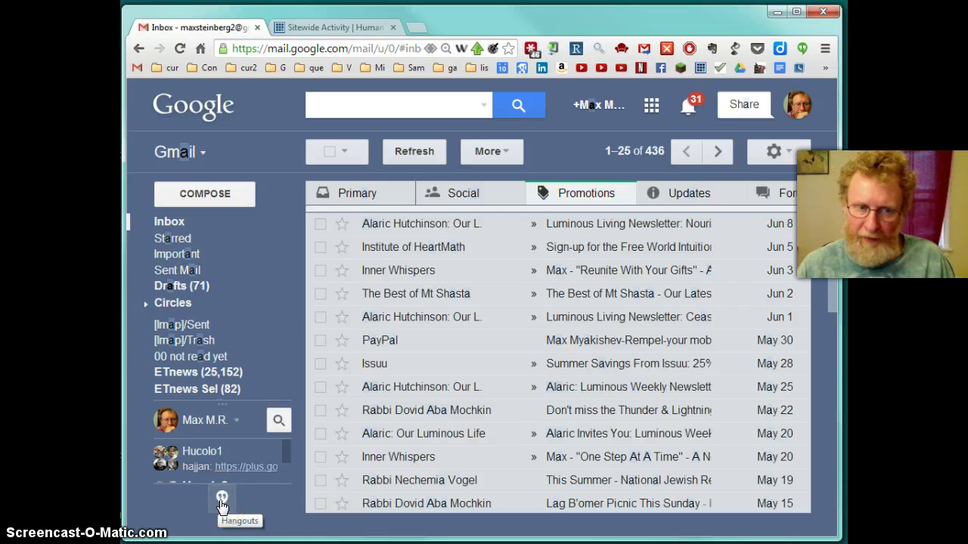
click(414, 31)
click(378, 49)
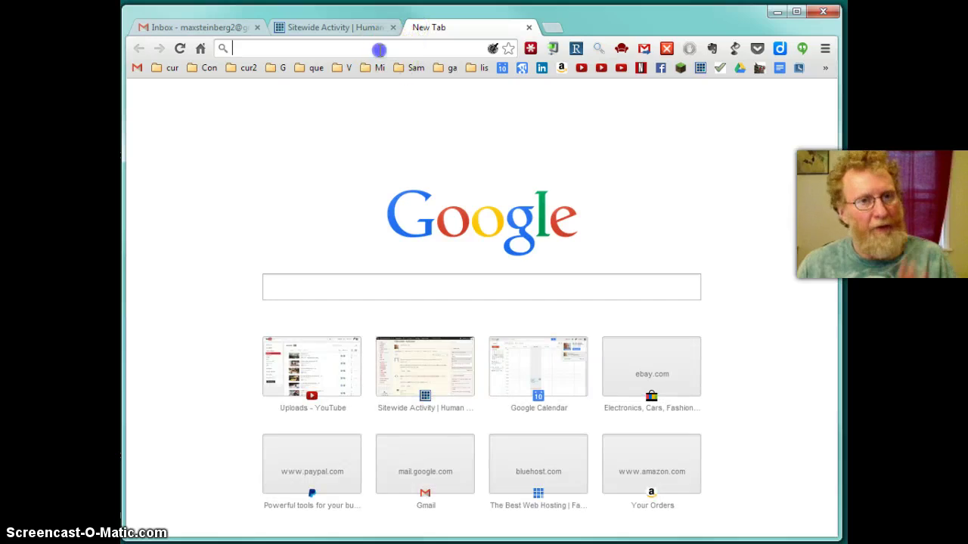
text(instal)
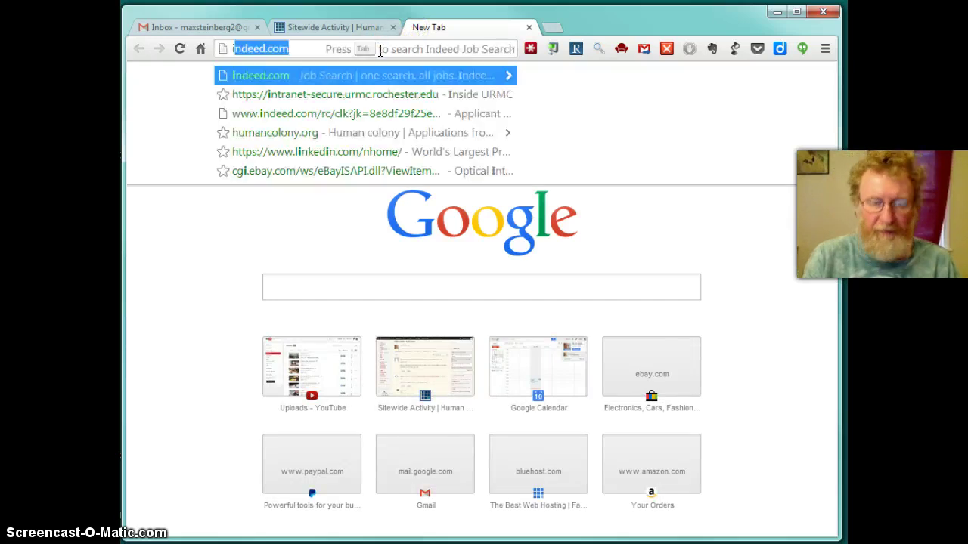
text(l g)
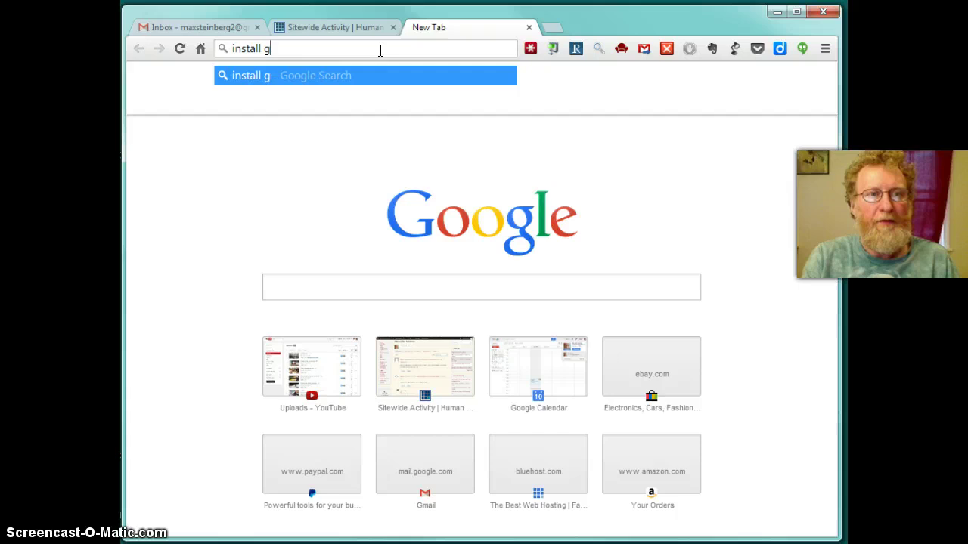
text(oogle chrome)
key(Return)
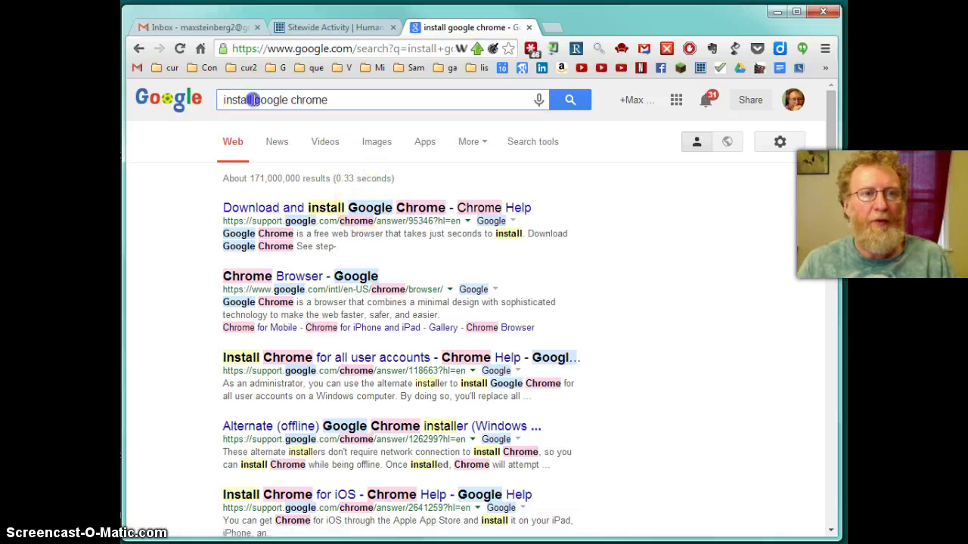
Change the search to "install hangouts" and open the Hangouts plugin download page from the first result
drag(253, 99, 335, 101)
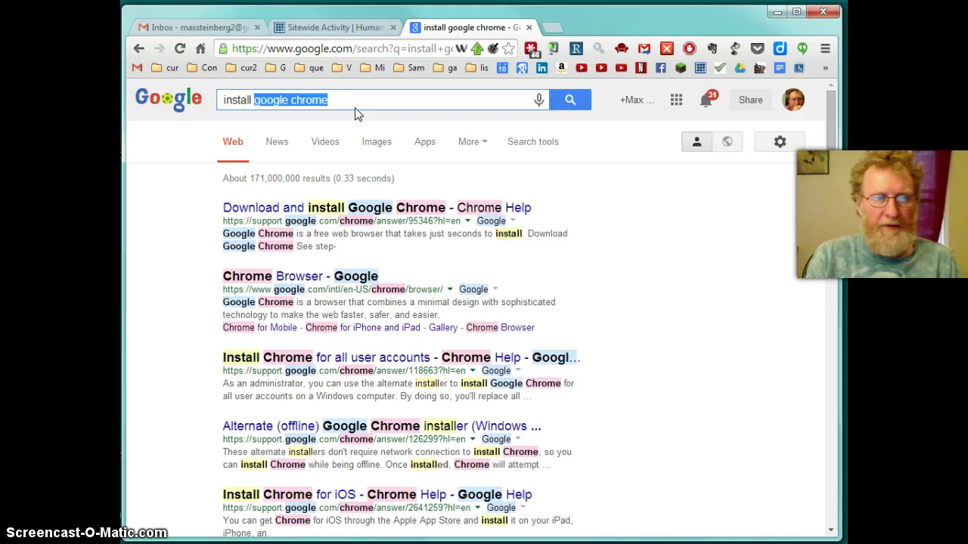
text(ha)
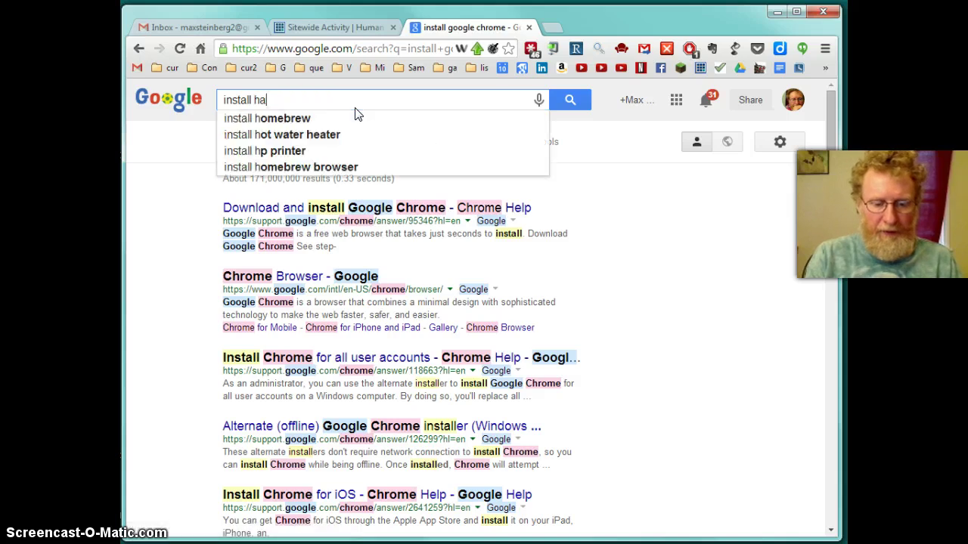
text(ngouts)
key(Return)
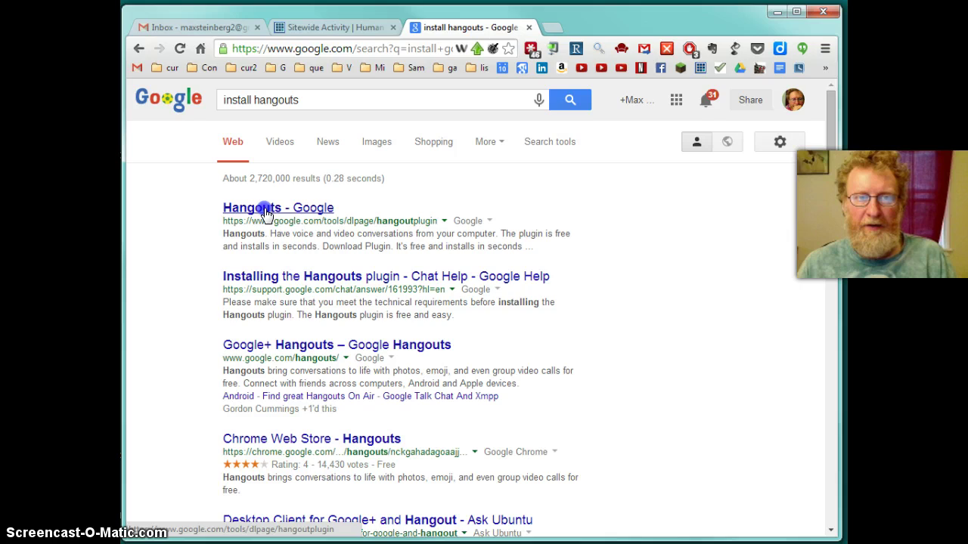
click(266, 209)
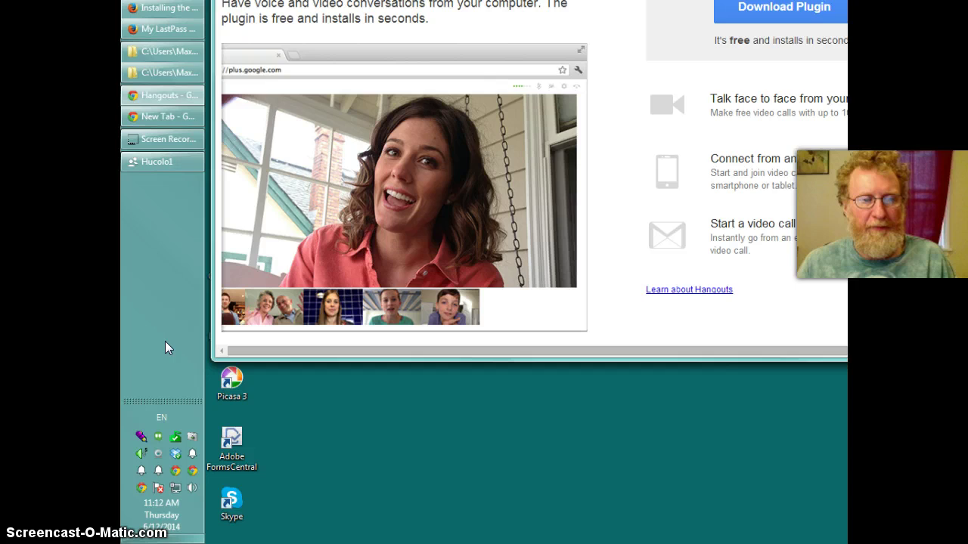
Move the Windows taskbar to the bottom edge of the desktop and open the Hangouts desktop app from the notification area
drag(165, 341, 311, 477)
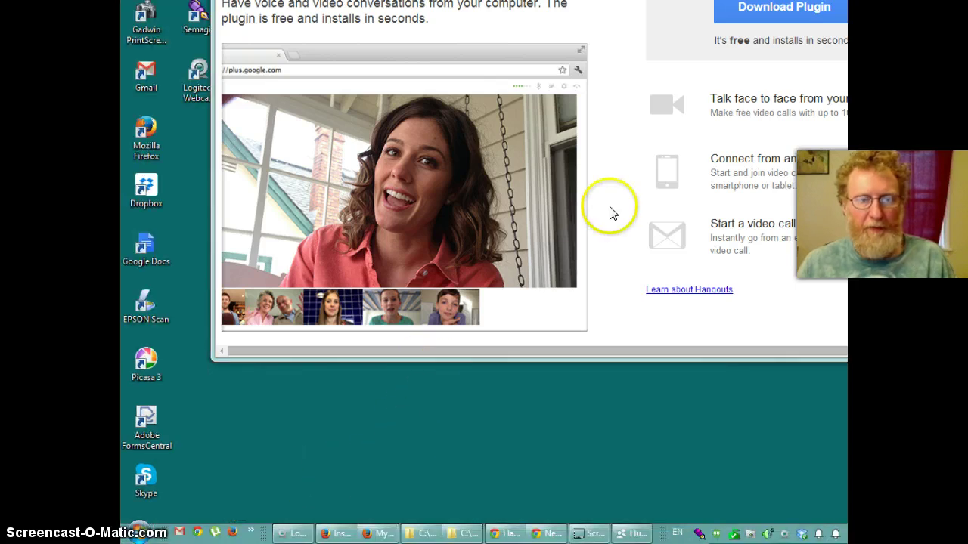
drag(673, 342, 716, 493)
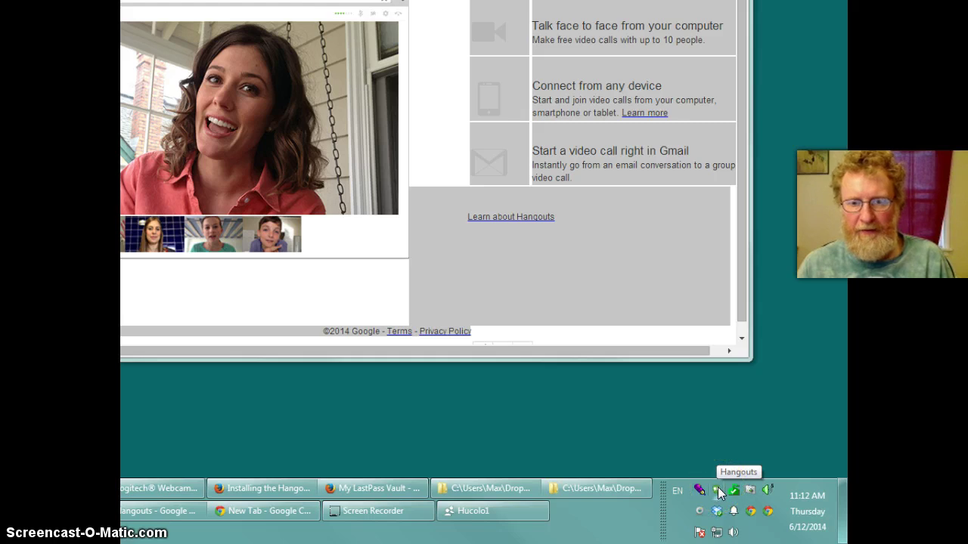
click(717, 492)
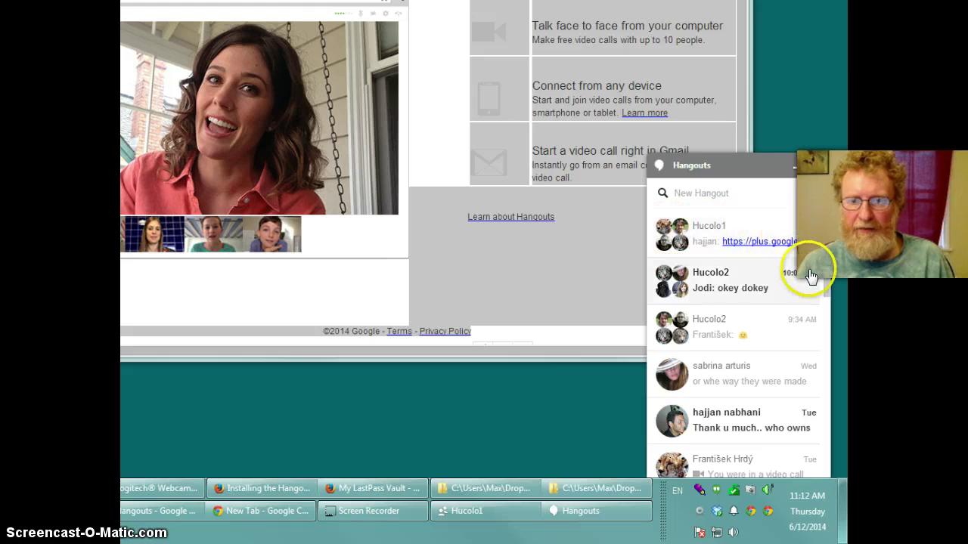
Browse the Hangouts conversation list down to the oldest entries and back up, and return to the Hangouts plugin page
drag(827, 299, 829, 459)
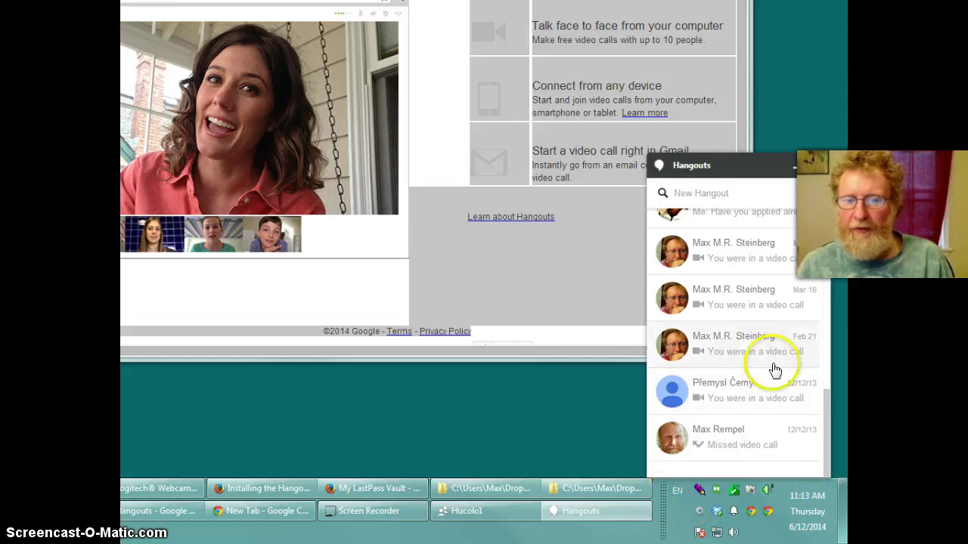
drag(824, 427, 824, 273)
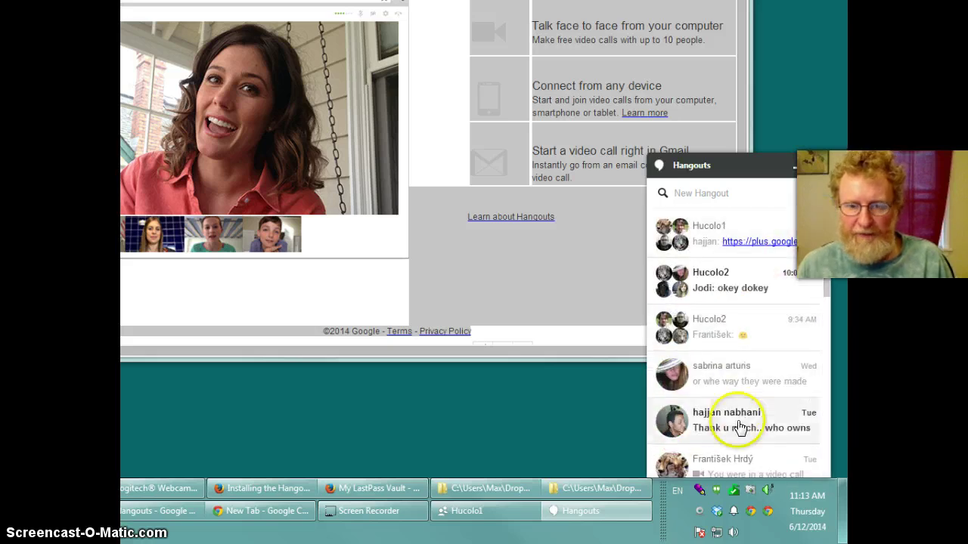
click(536, 378)
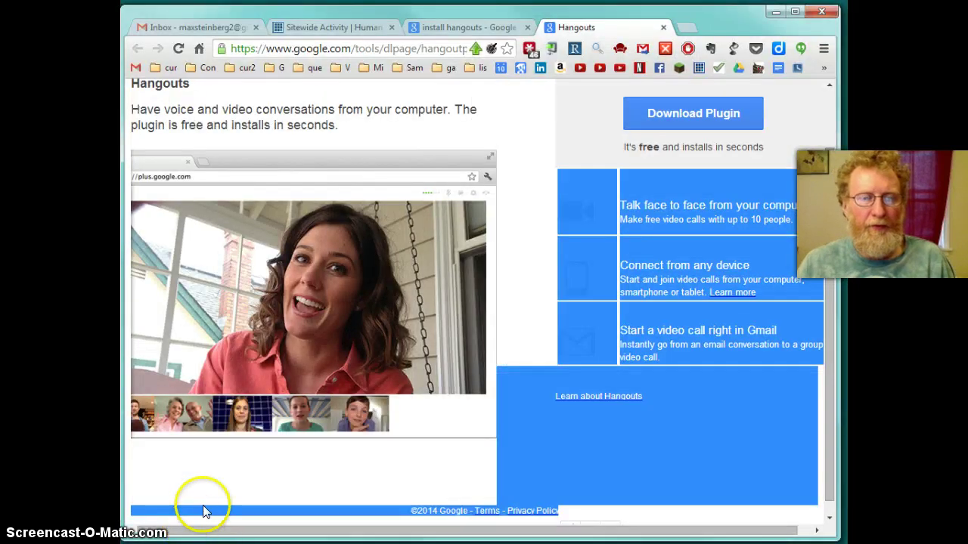
Search the web for "google plus" and open the Google+ site from the first result
click(303, 49)
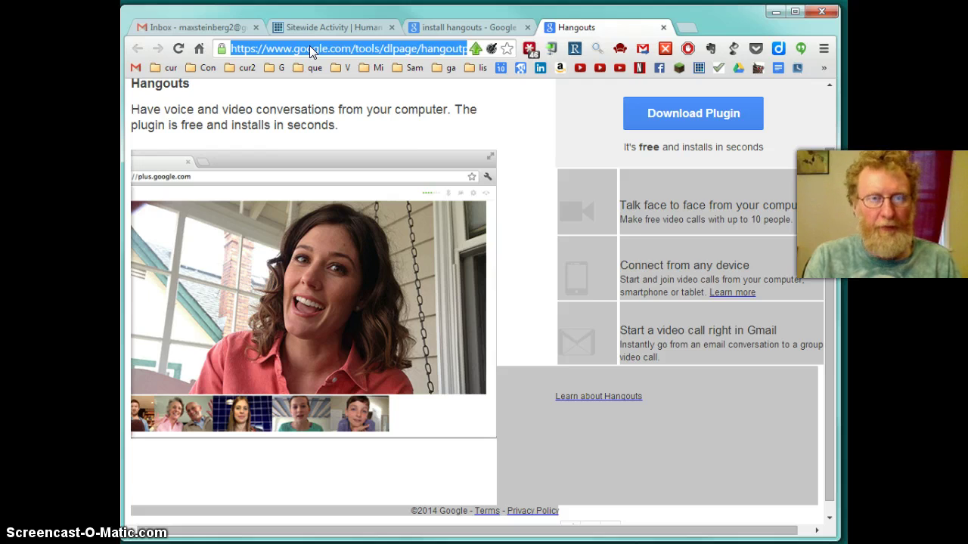
text(google p)
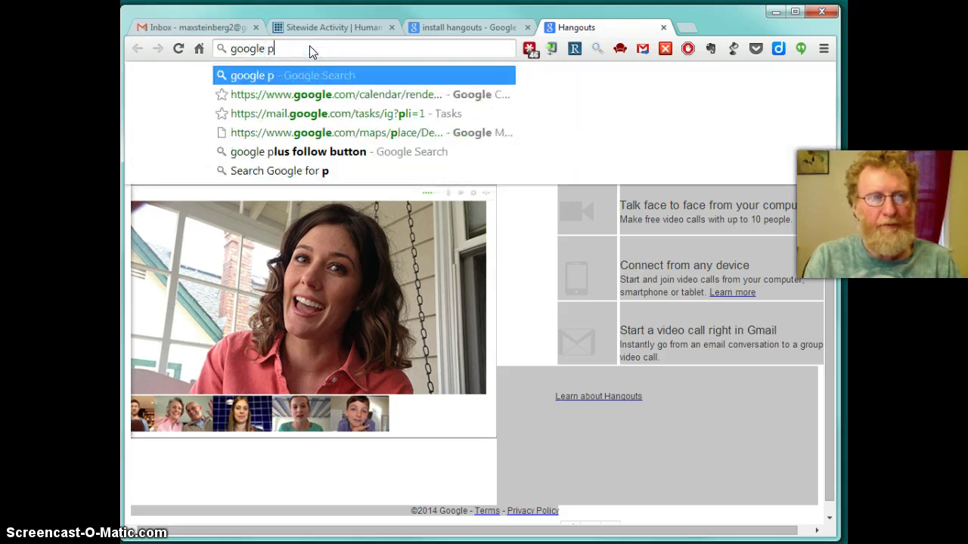
text(lus)
key(Return)
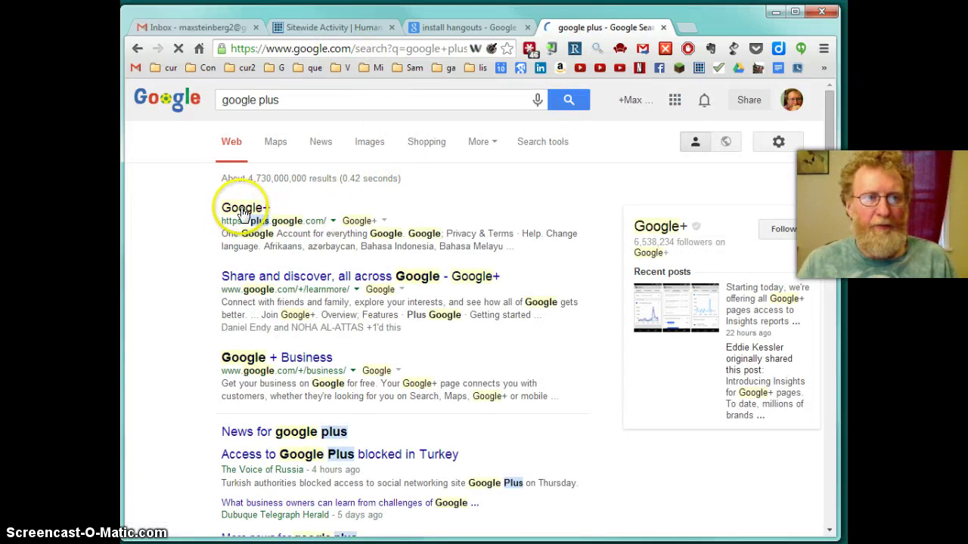
click(244, 210)
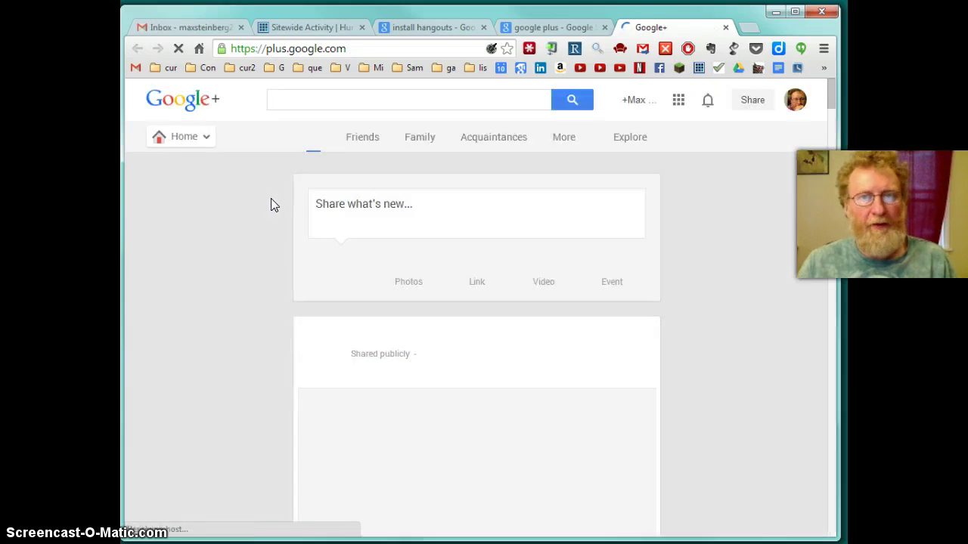
Search Google+ for "Hucolo" and open the Human Colonies (Hucolo) page from the suggestions
click(801, 106)
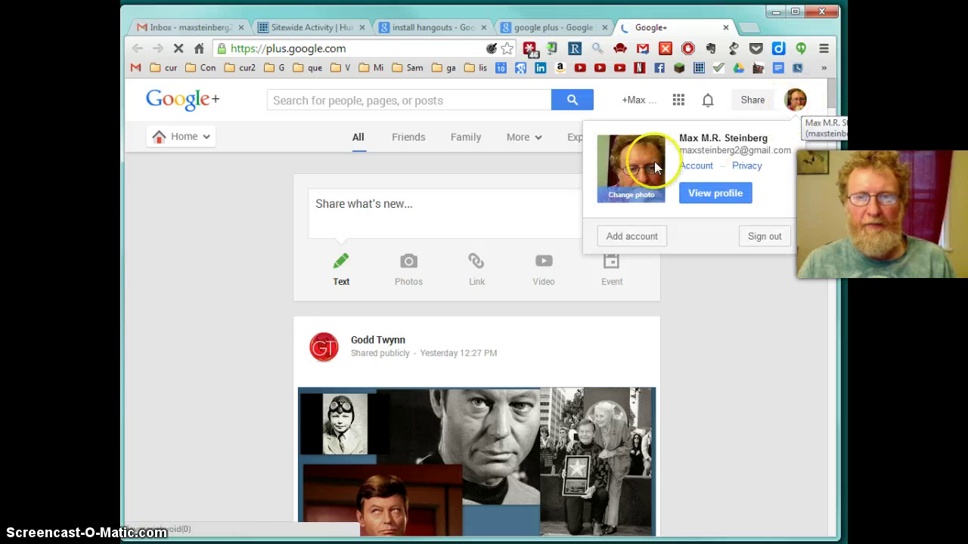
click(294, 110)
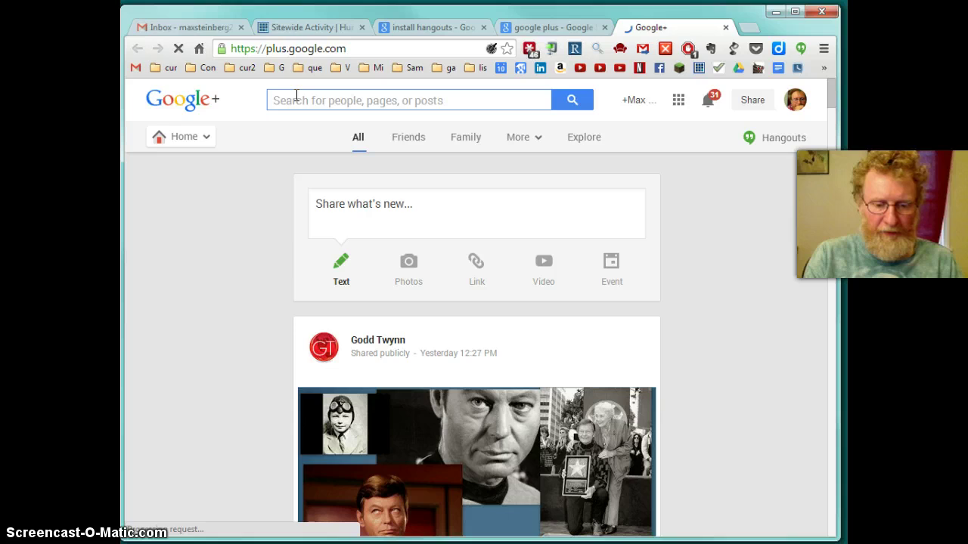
text(Hucolo)
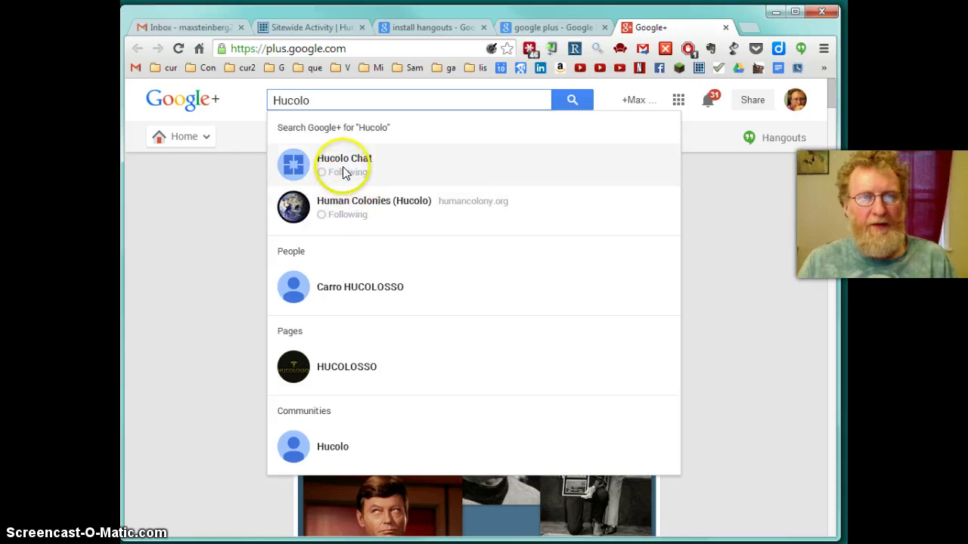
click(344, 213)
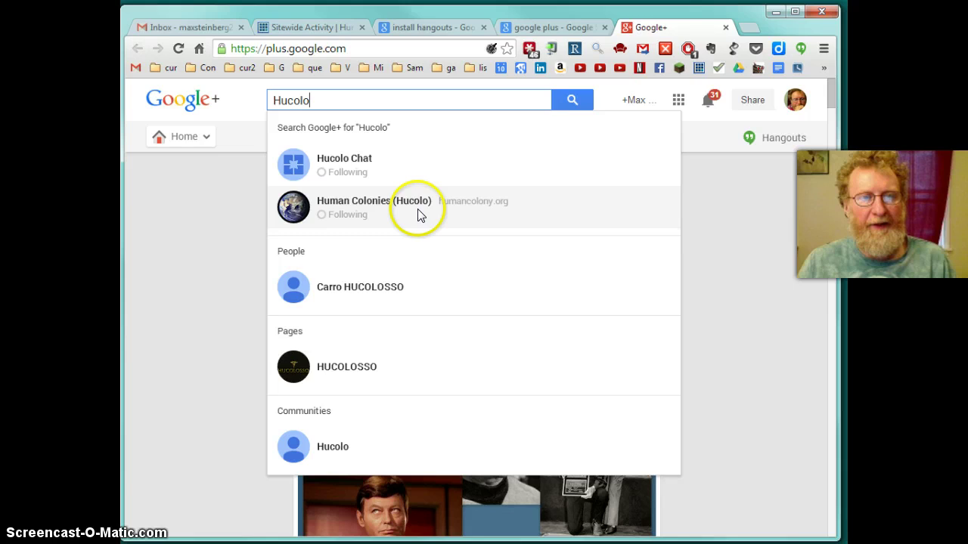
click(366, 209)
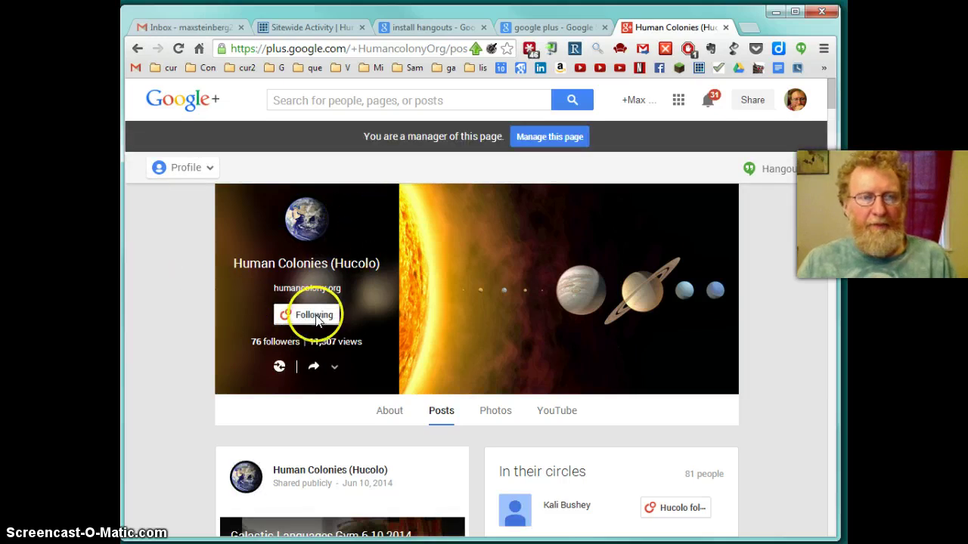
Unfollow the Human Colonies (Hucolo) page and follow it again
click(314, 315)
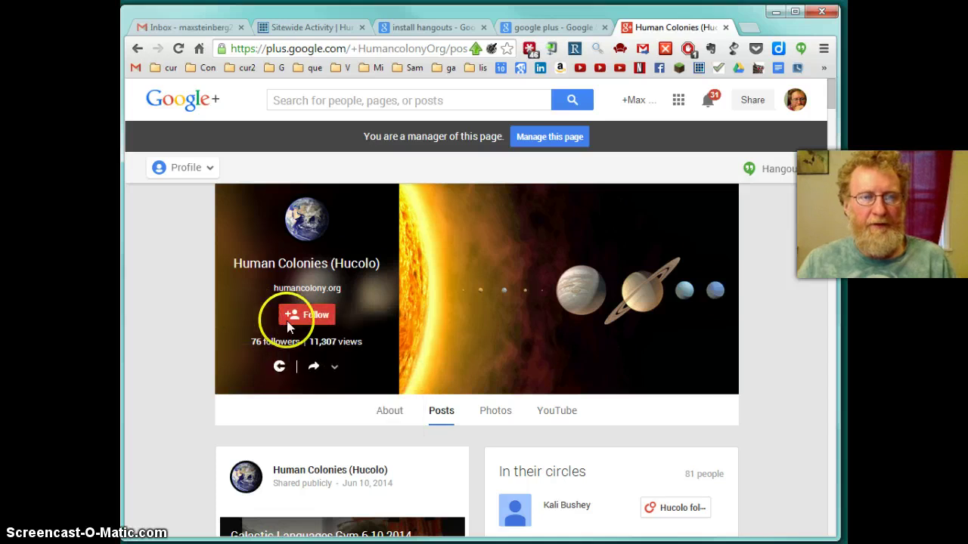
click(286, 320)
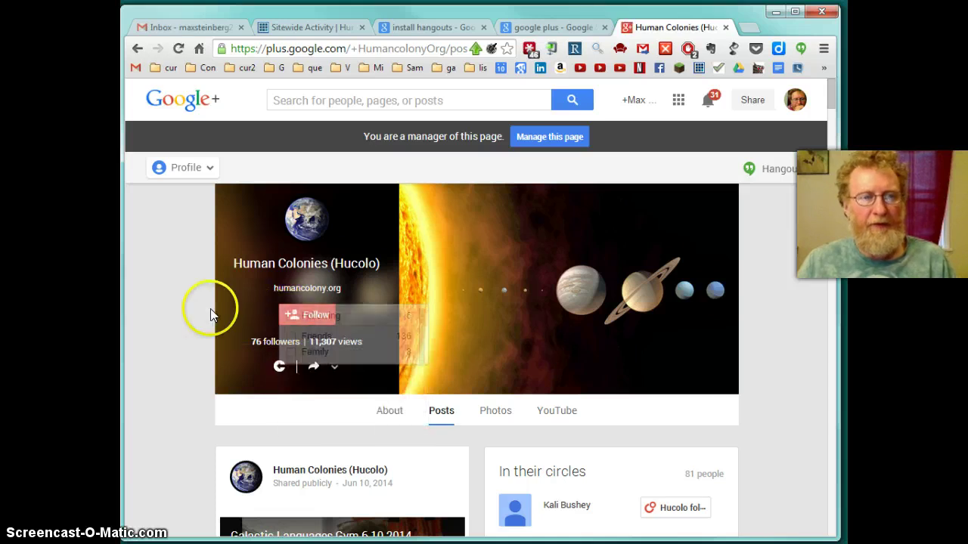
click(295, 314)
click(291, 315)
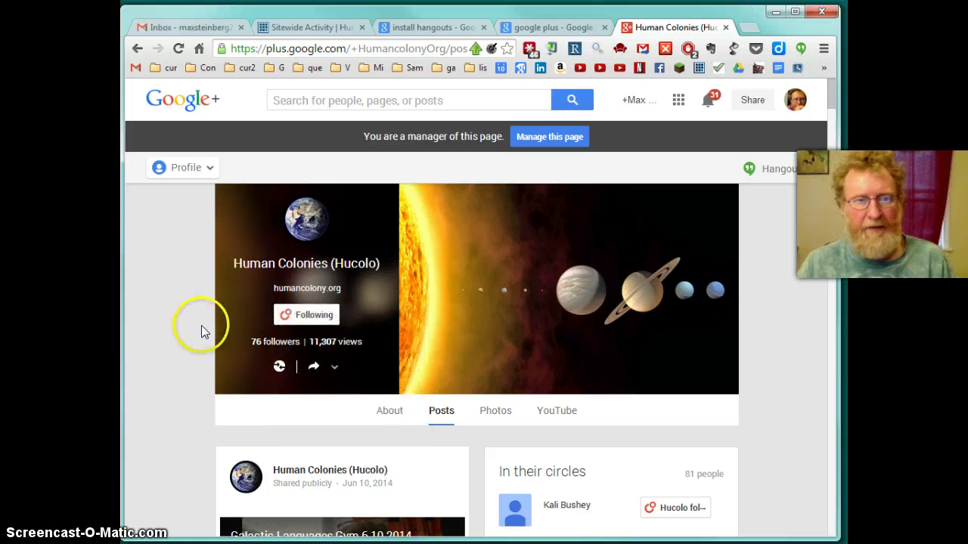
Open the full list of people in the page's circles and browse it down to the end and back
scroll(758, 435, down, 2)
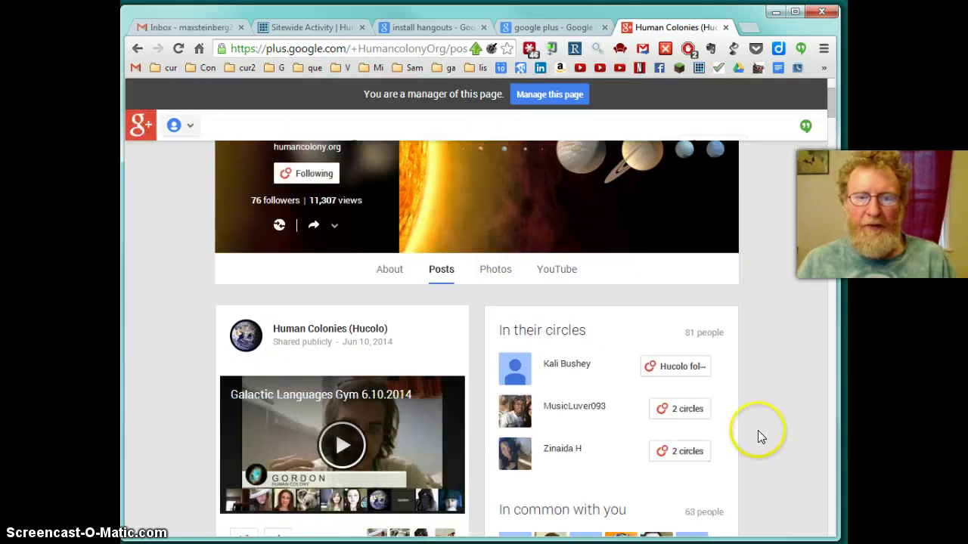
click(711, 341)
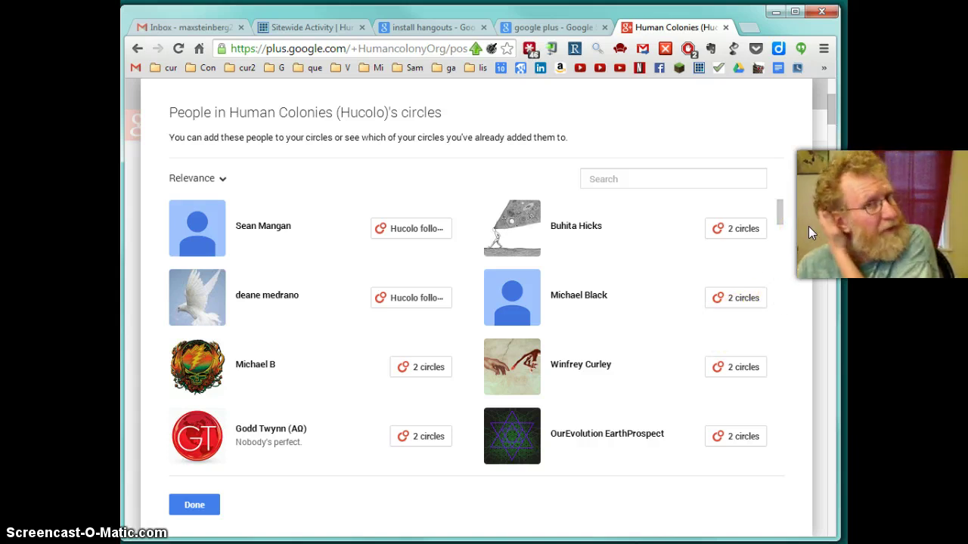
click(831, 135)
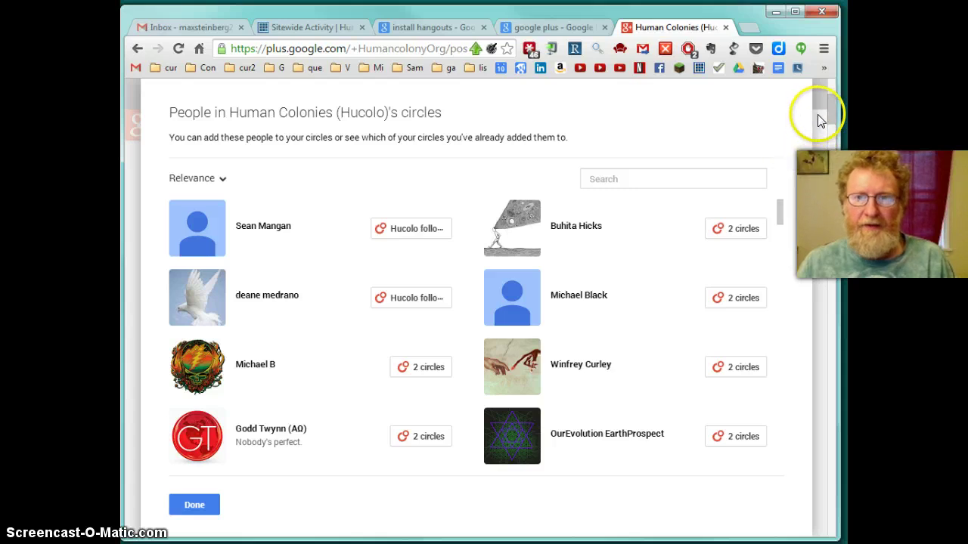
click(820, 120)
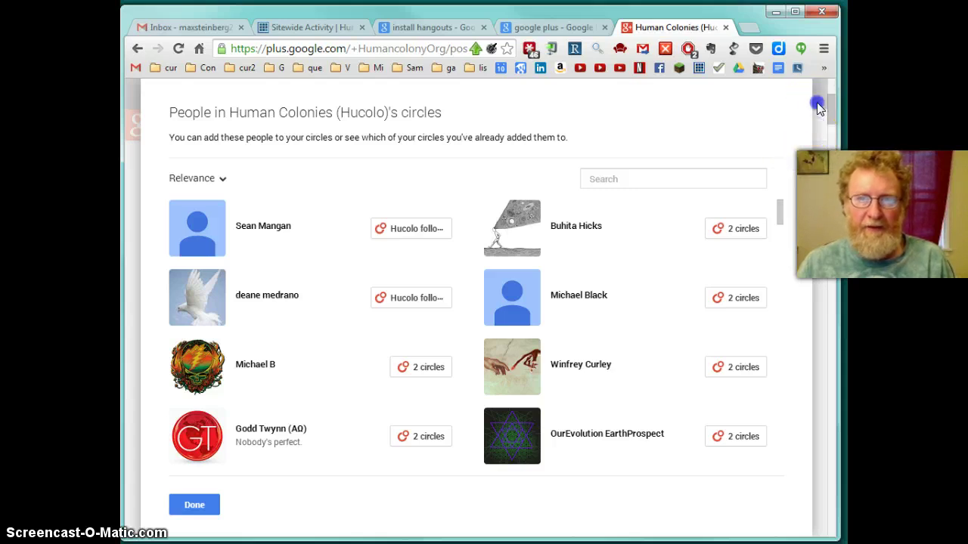
drag(830, 116, 788, 388)
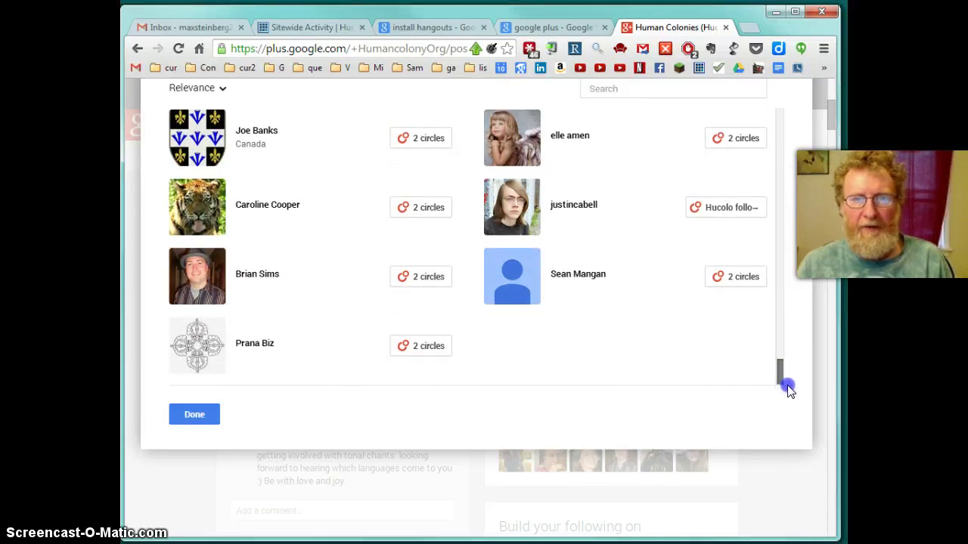
drag(790, 373, 798, 104)
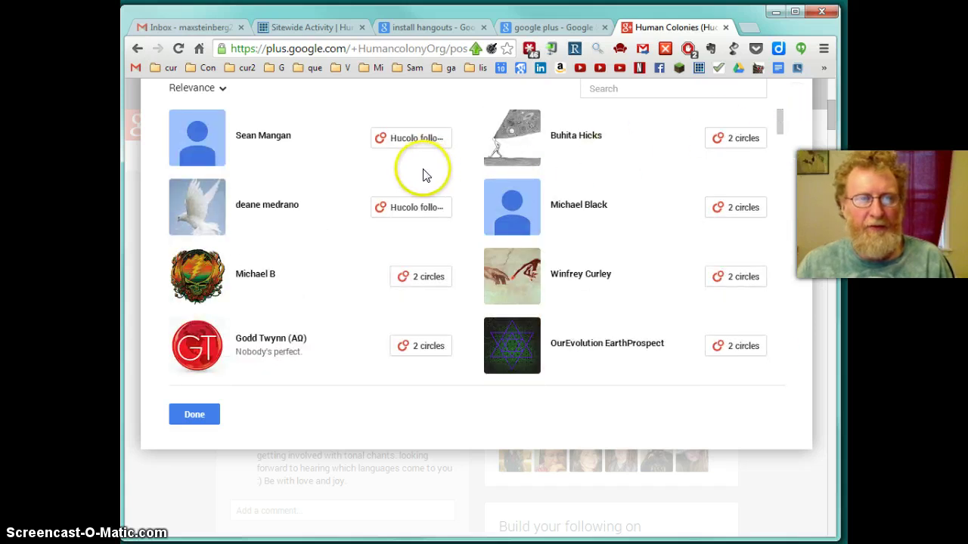
Remove the person in the second row, second column of the list from the Friends and Hucolo following circles
mouse_move(519, 291)
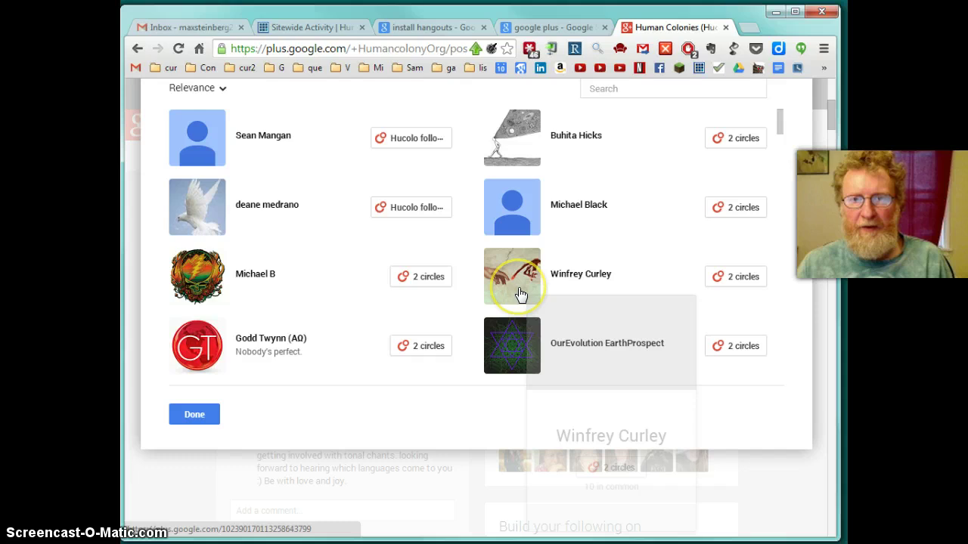
mouse_move(746, 219)
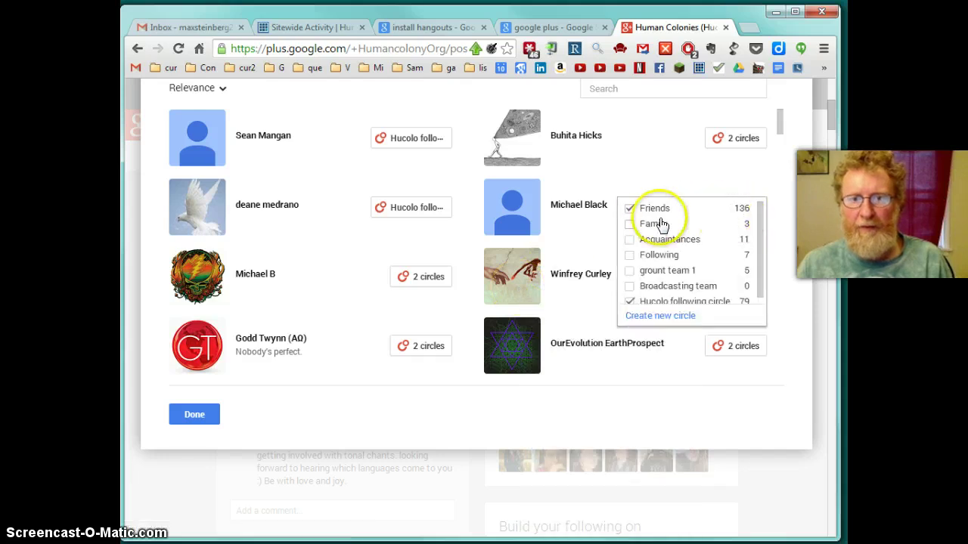
click(629, 208)
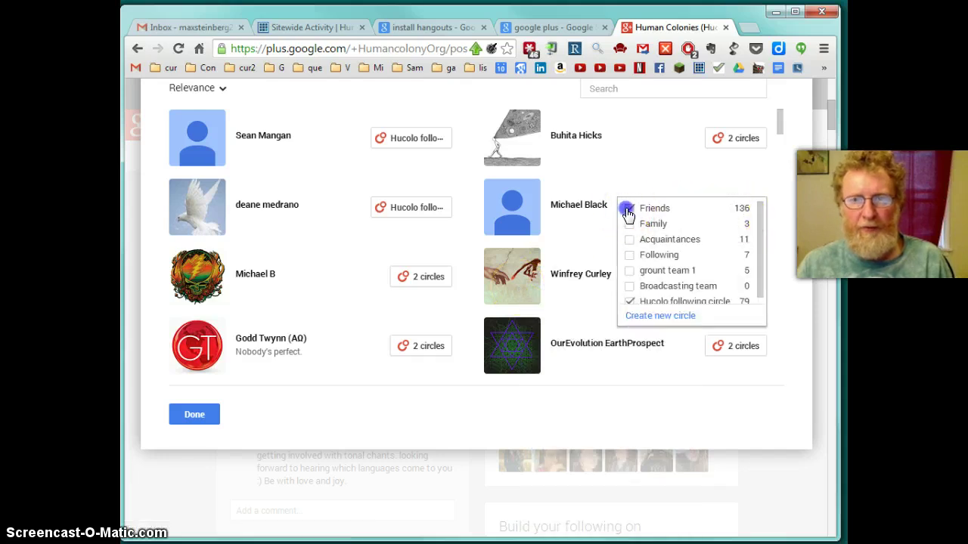
click(627, 299)
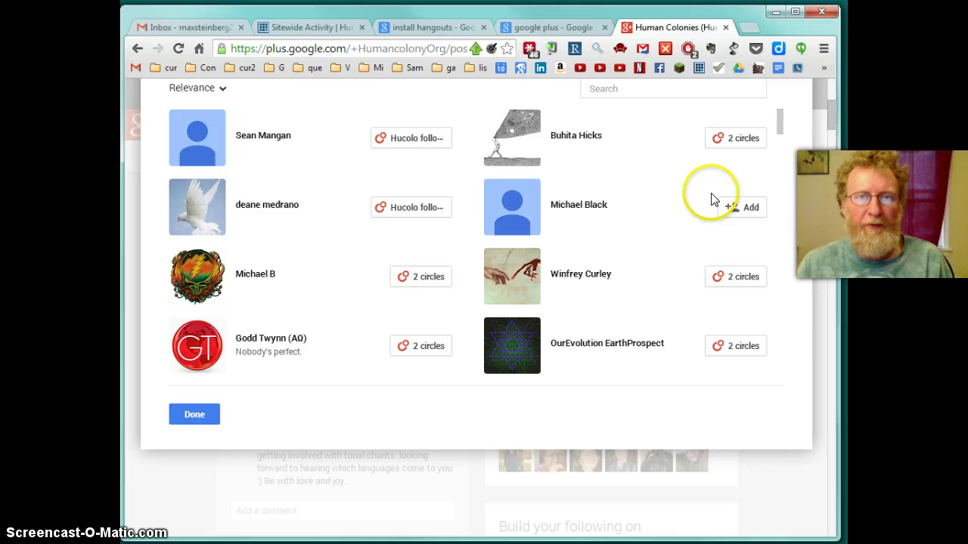
Add the removed person back to the Friends and Hucolo following circles
mouse_move(739, 218)
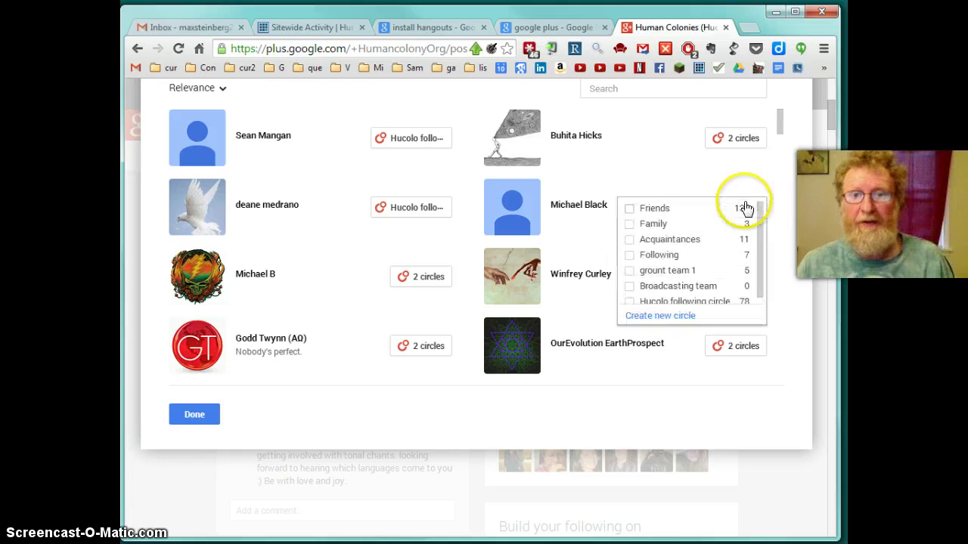
click(628, 209)
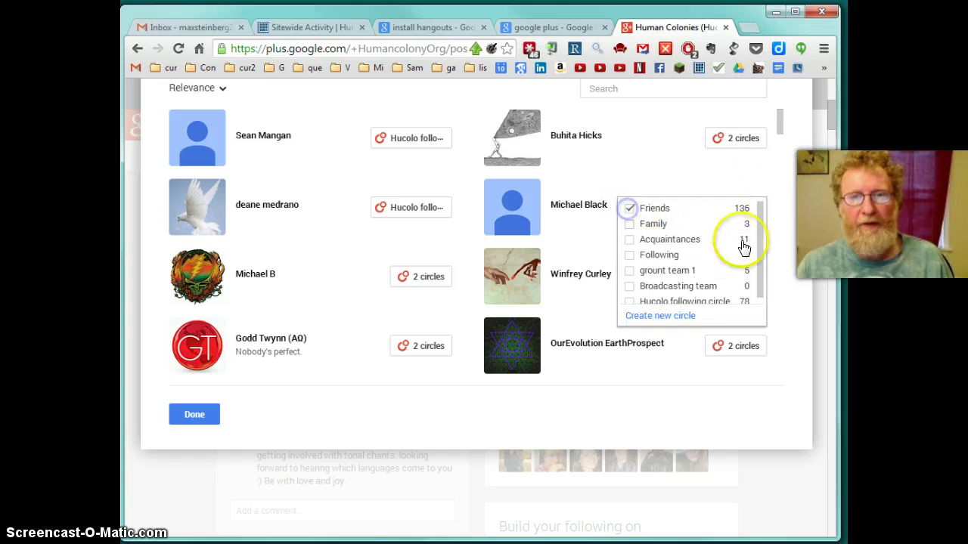
scroll(759, 249, down, 1)
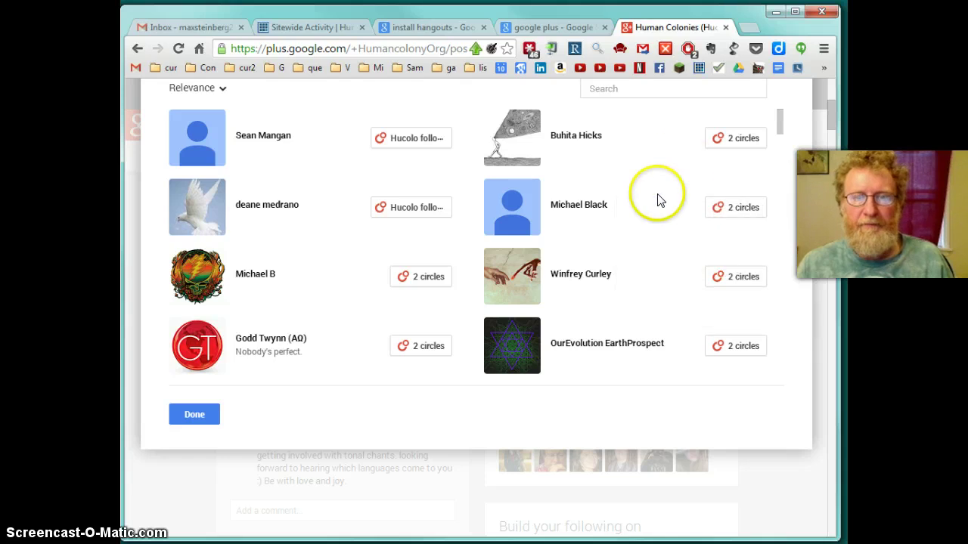
Preview the re-added person's profile card, dismiss it and close the list of people in the page's circles
mouse_move(670, 214)
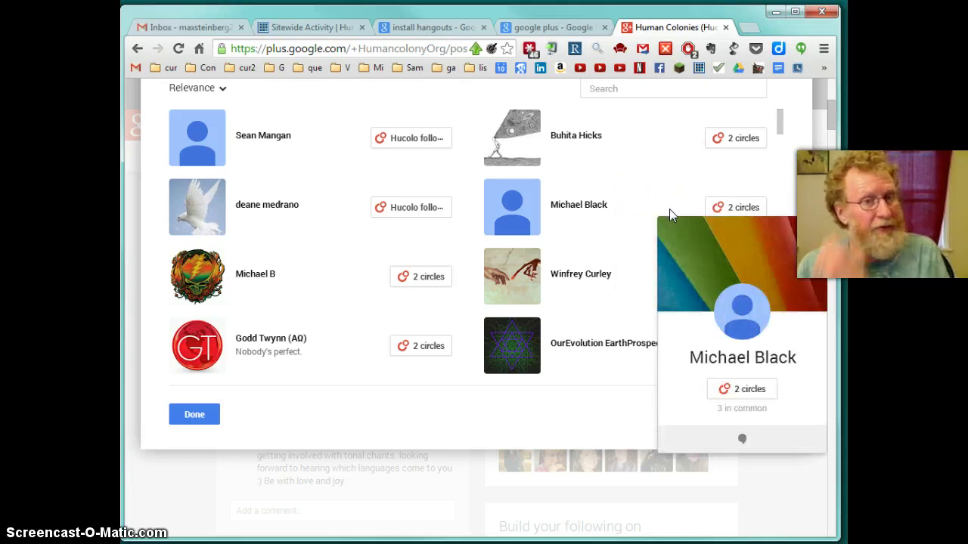
click(637, 236)
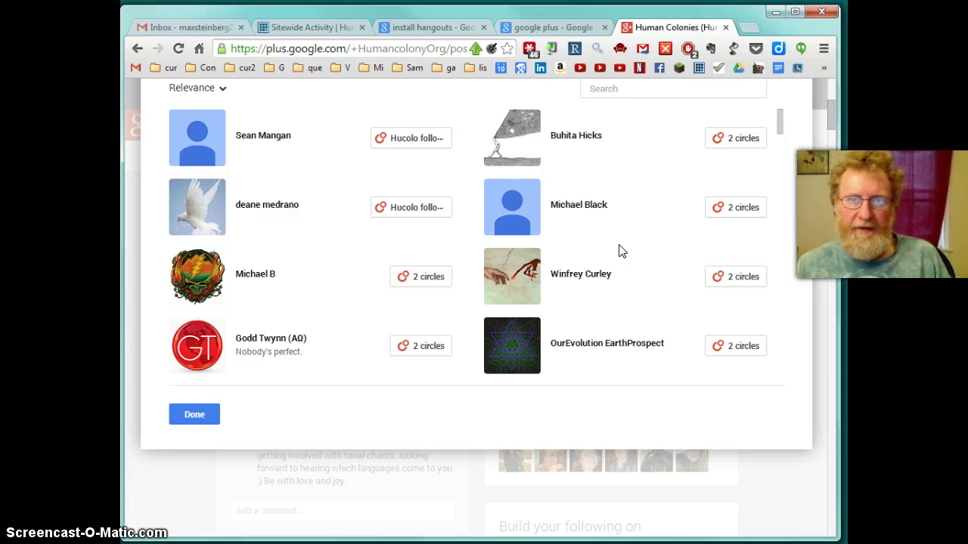
click(781, 115)
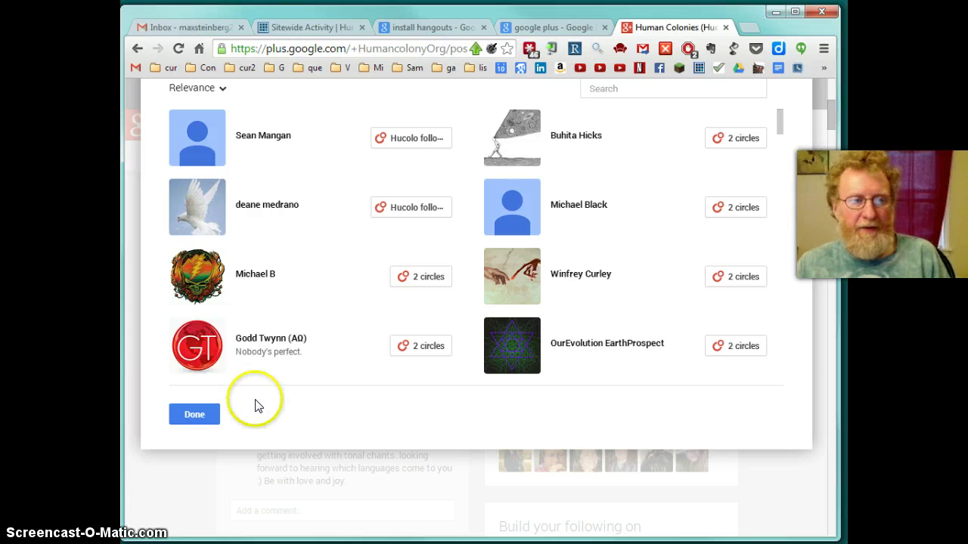
click(185, 415)
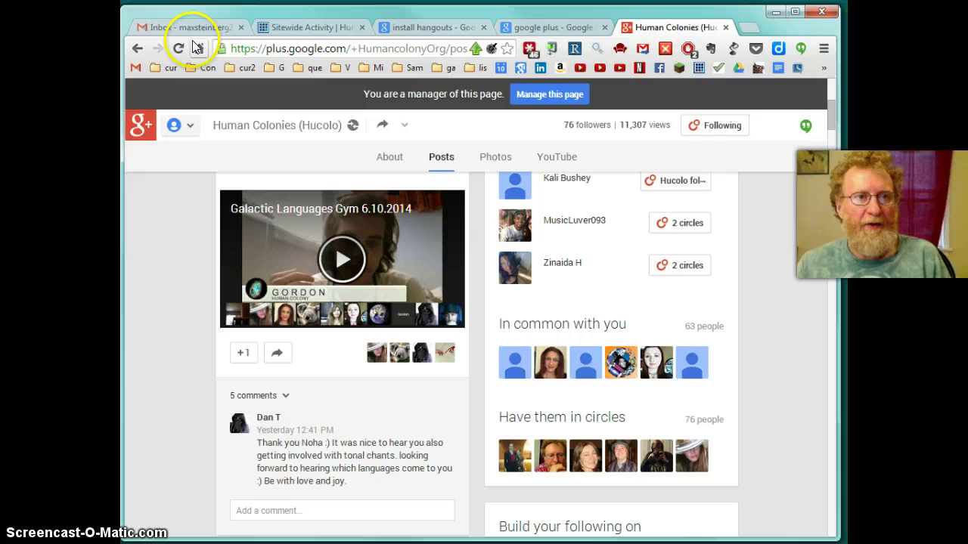
Return to the Gmail inbox and search the Hangouts people list by the first letters of the contact's name
click(188, 27)
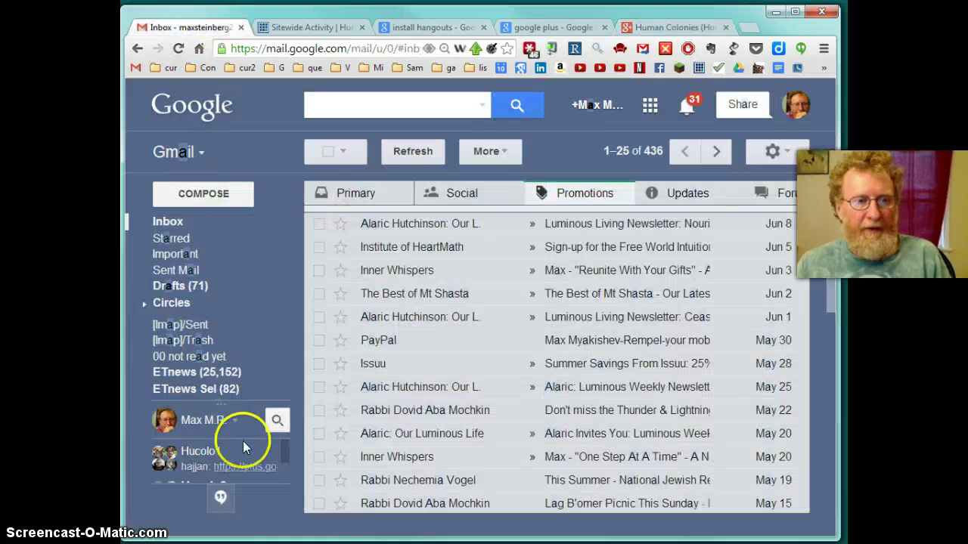
click(277, 423)
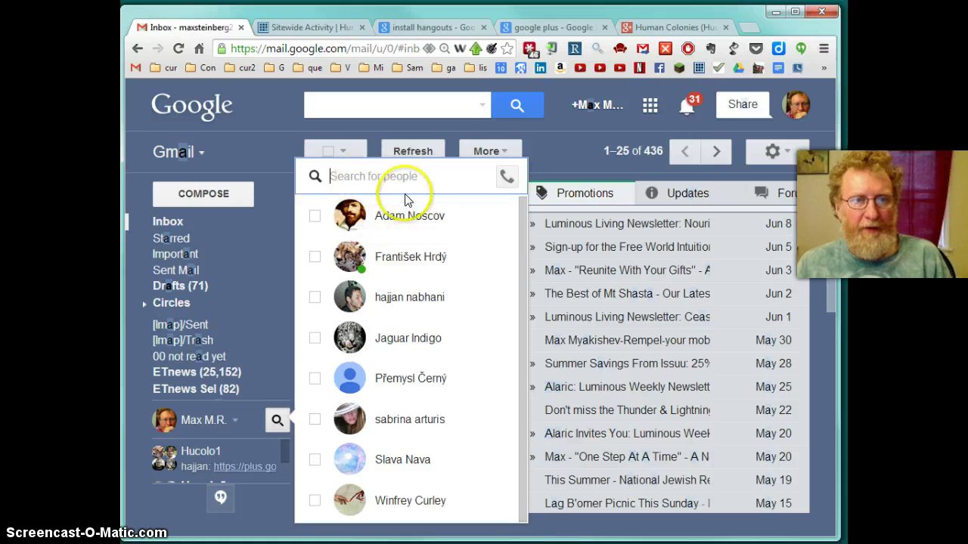
click(519, 255)
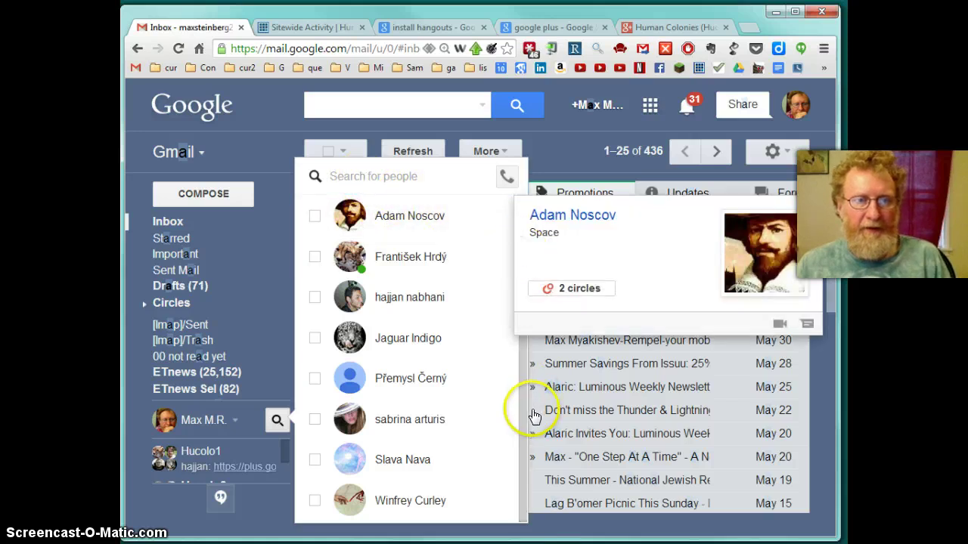
click(371, 174)
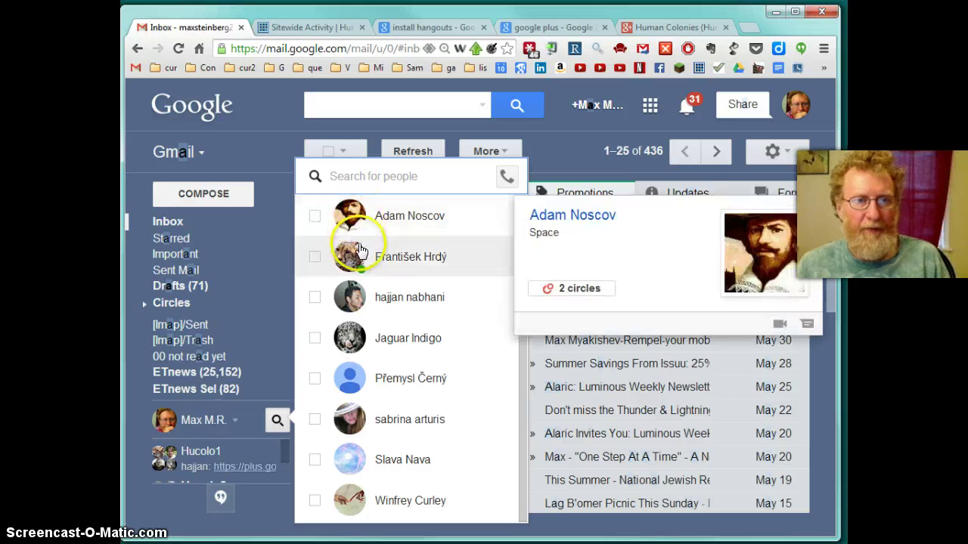
click(340, 172)
text(sab)
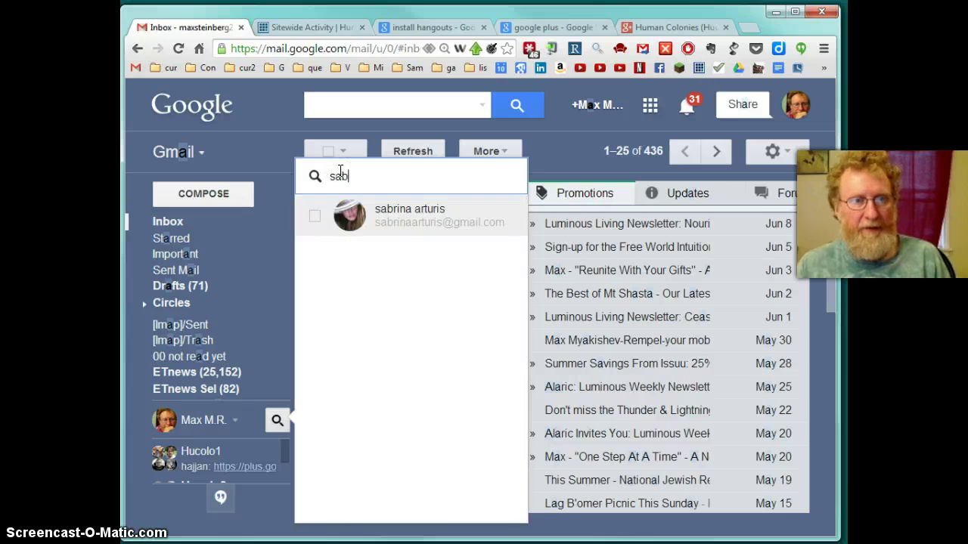
Select the first matching contact from the people search and open a message conversation with them
mouse_move(388, 218)
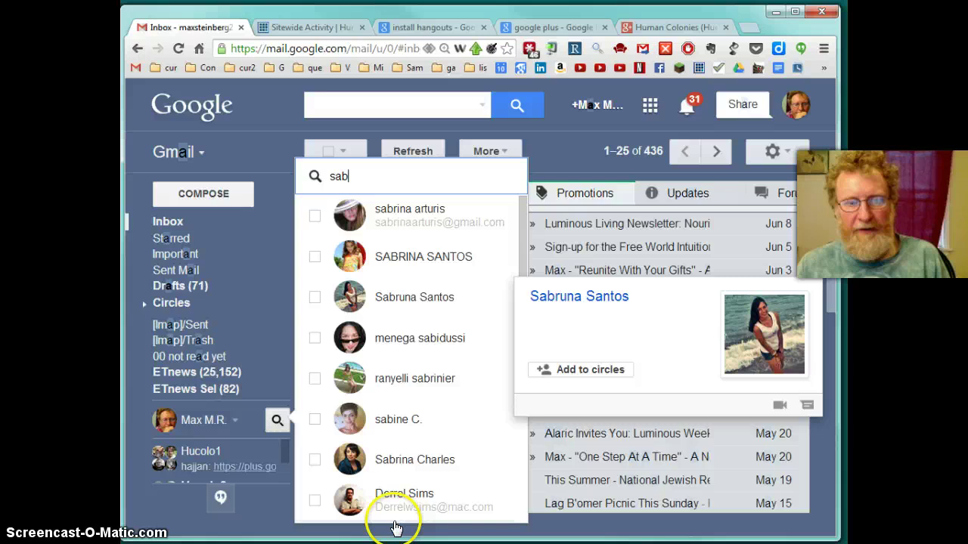
click(357, 172)
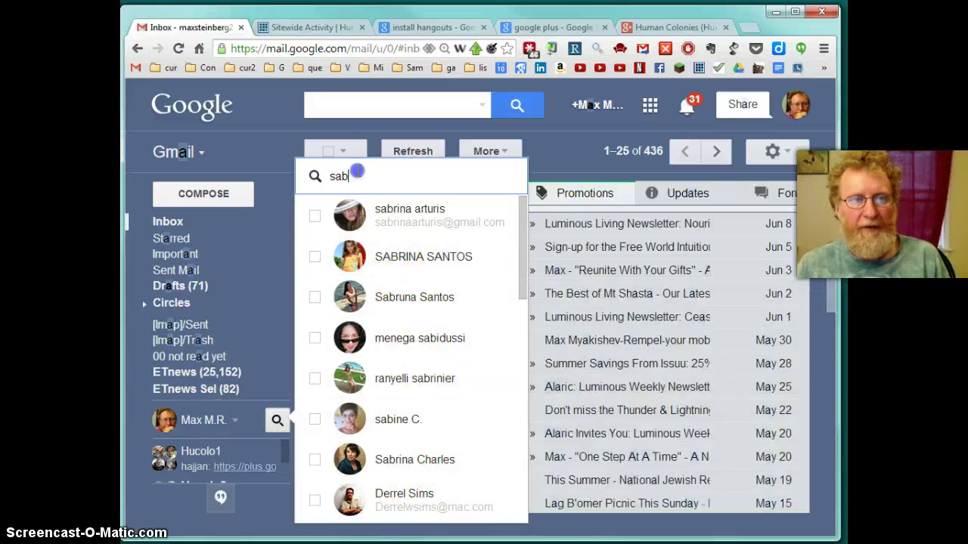
mouse_move(321, 219)
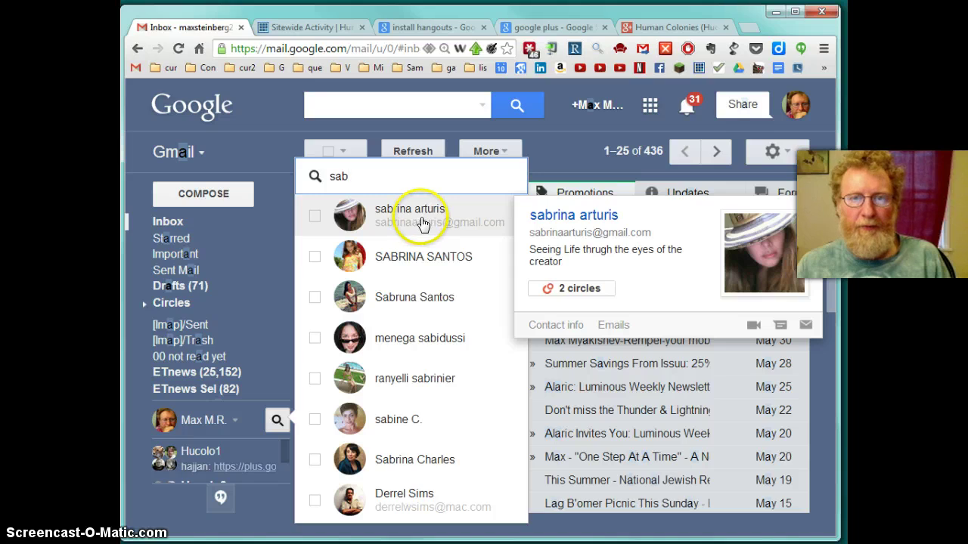
click(315, 215)
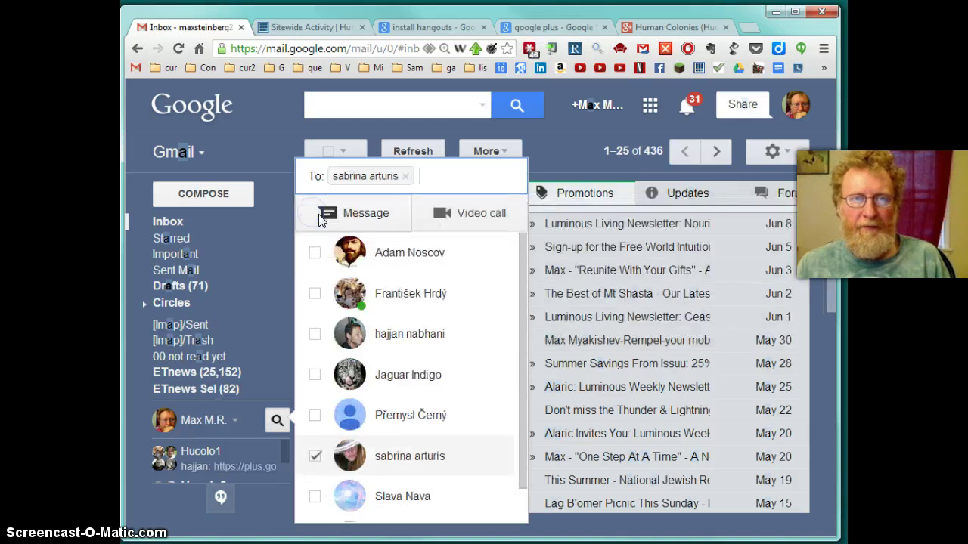
click(323, 215)
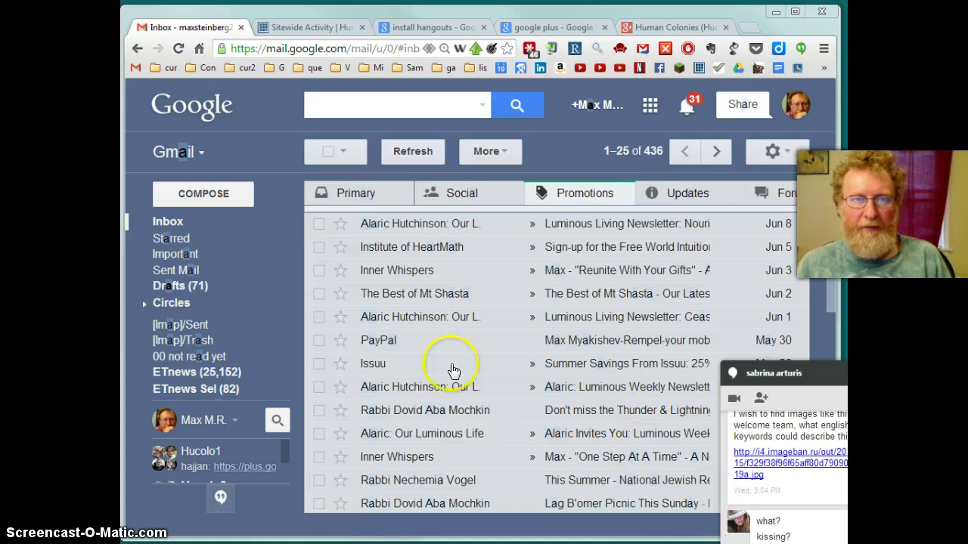
Search the Hangouts people list by the first letters of the contact's name, message the first match and close the conversation
mouse_move(209, 447)
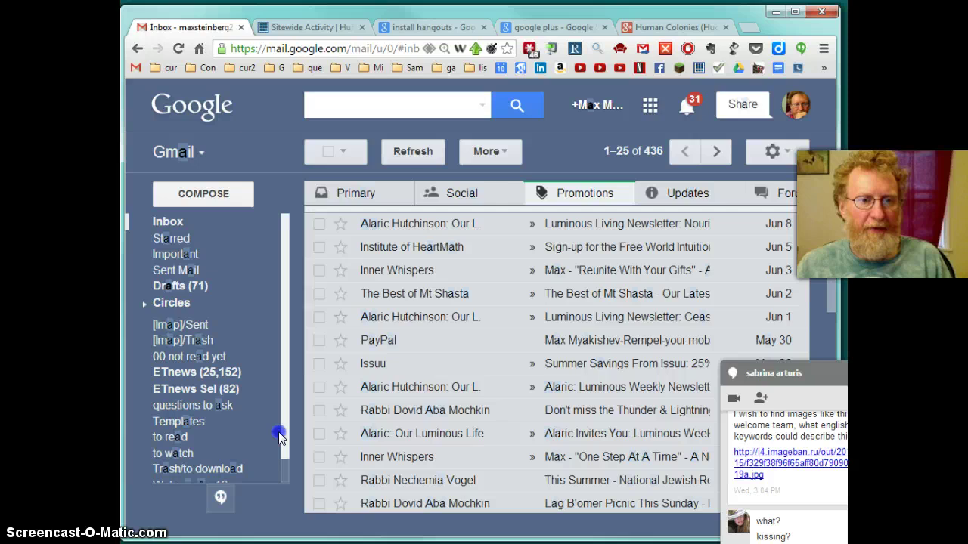
scroll(277, 446, down, 1)
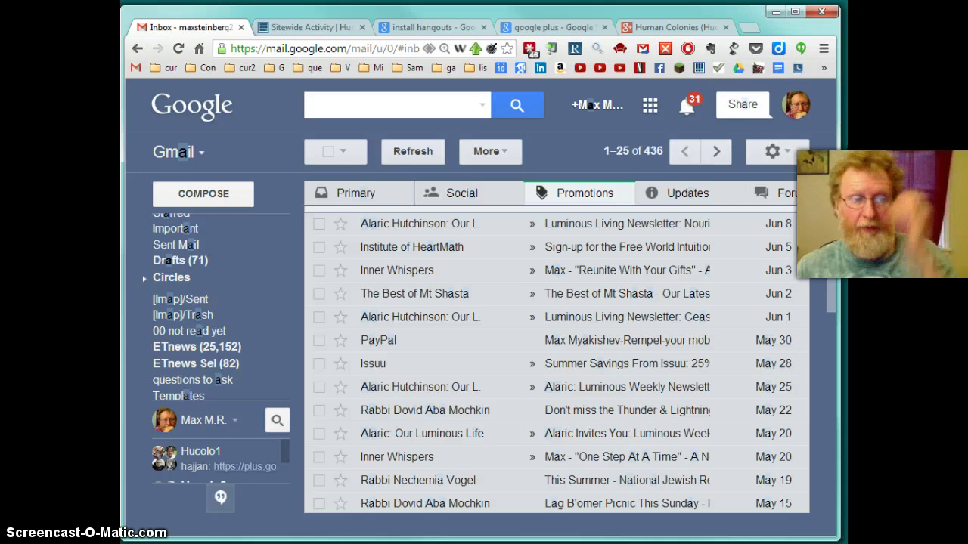
click(277, 421)
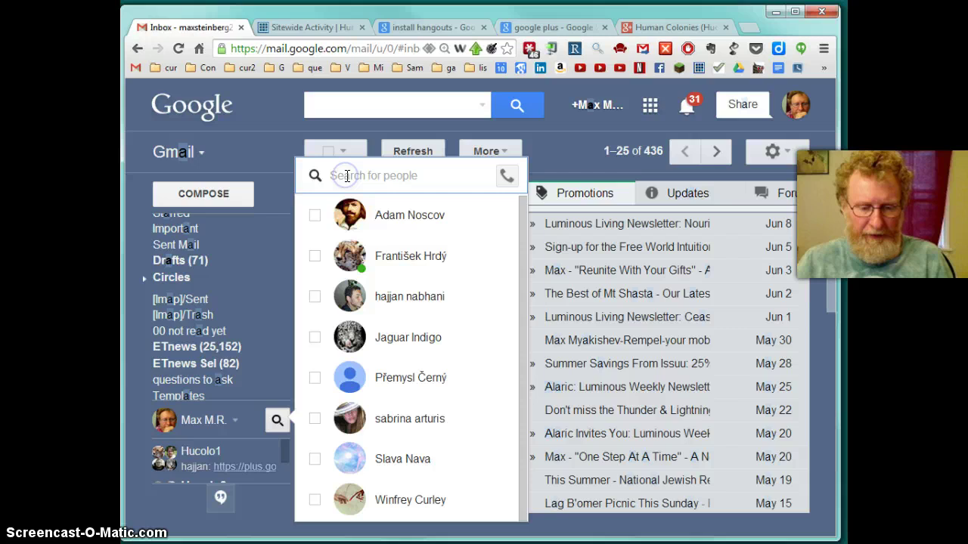
text(sab)
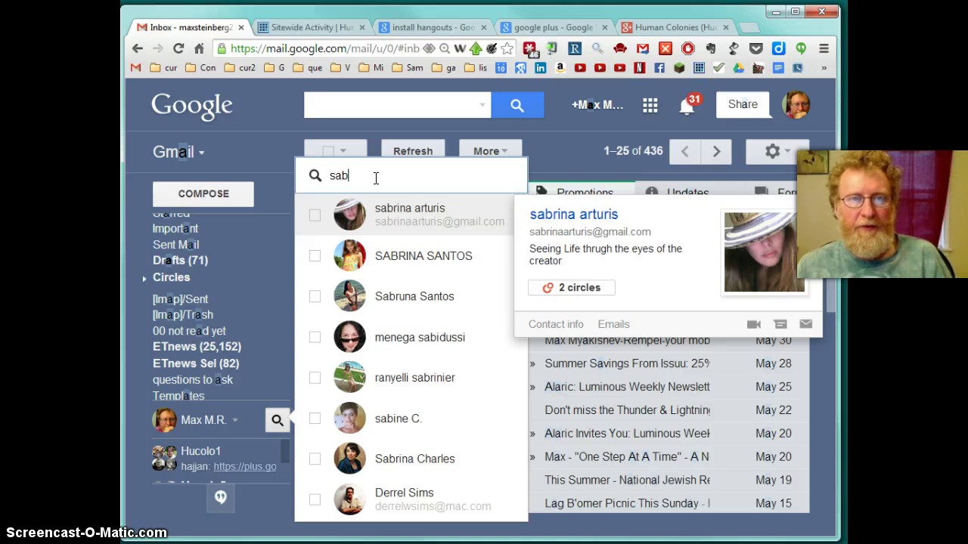
click(315, 216)
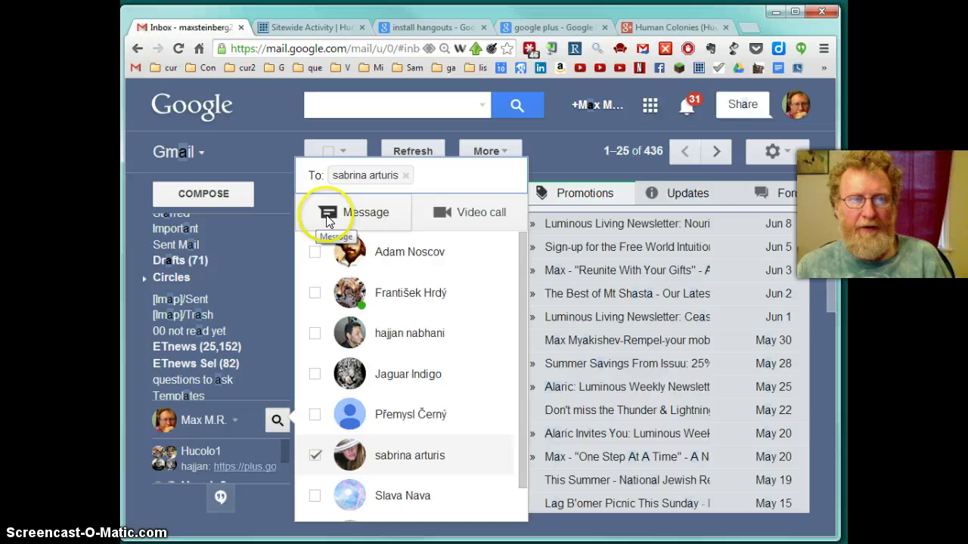
click(327, 217)
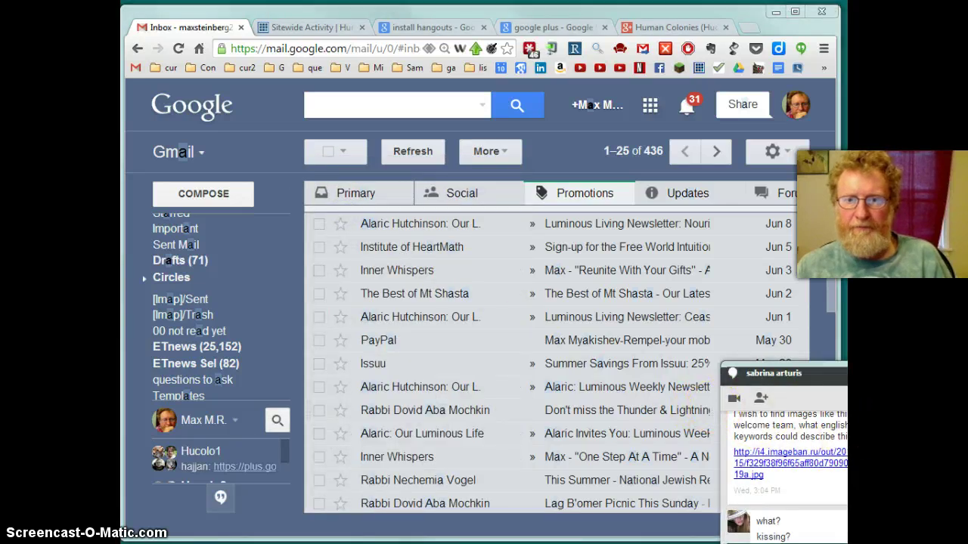
click(779, 375)
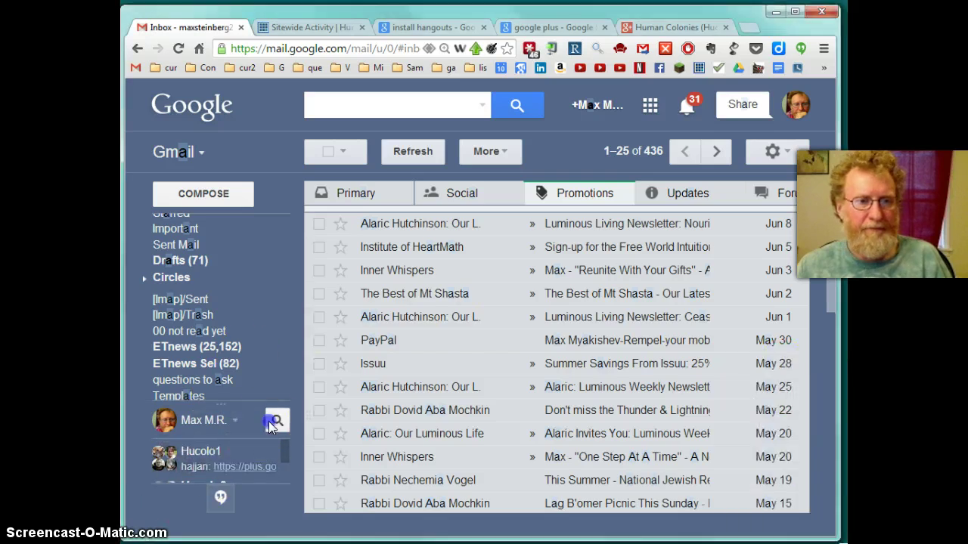
Find two contacts by the first letters of their names in the Hangouts people search and open a group message conversation with both
click(278, 420)
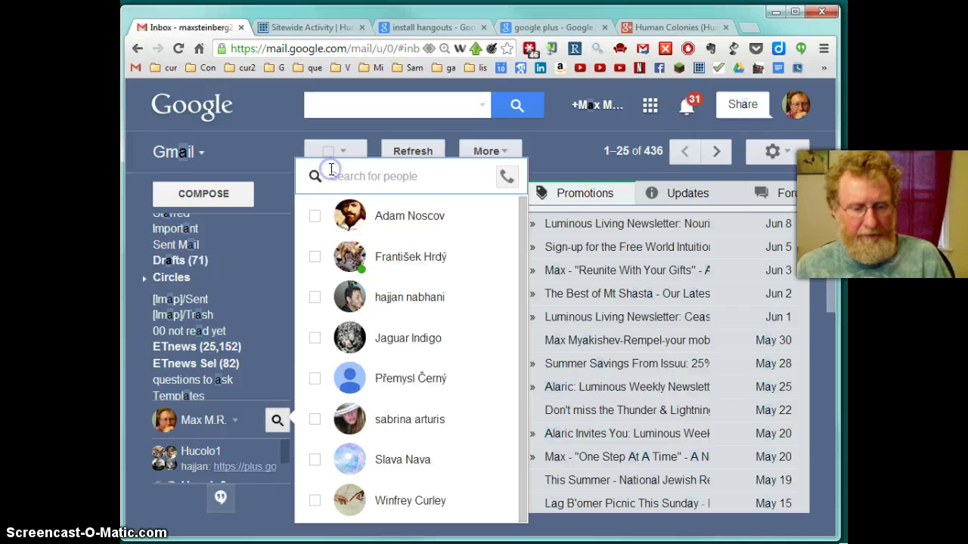
text(sab)
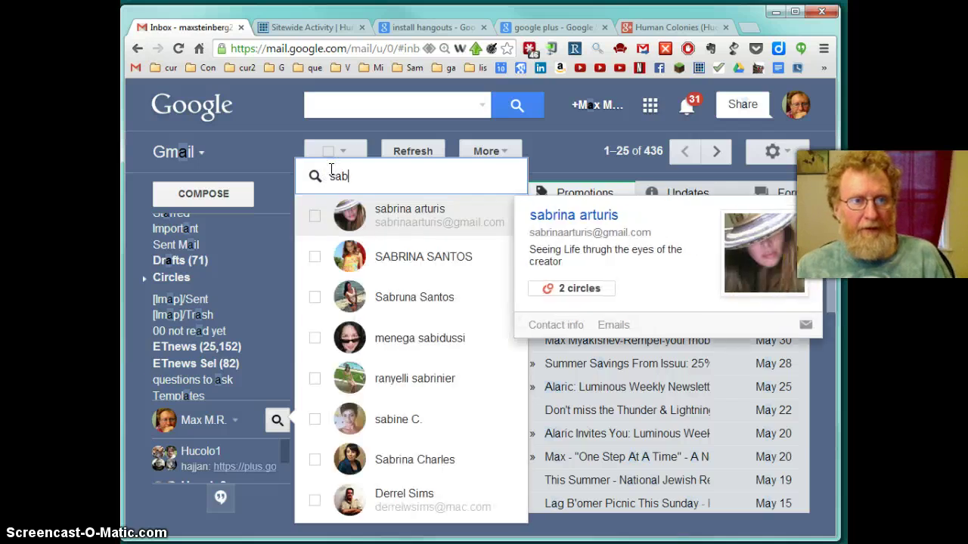
click(316, 217)
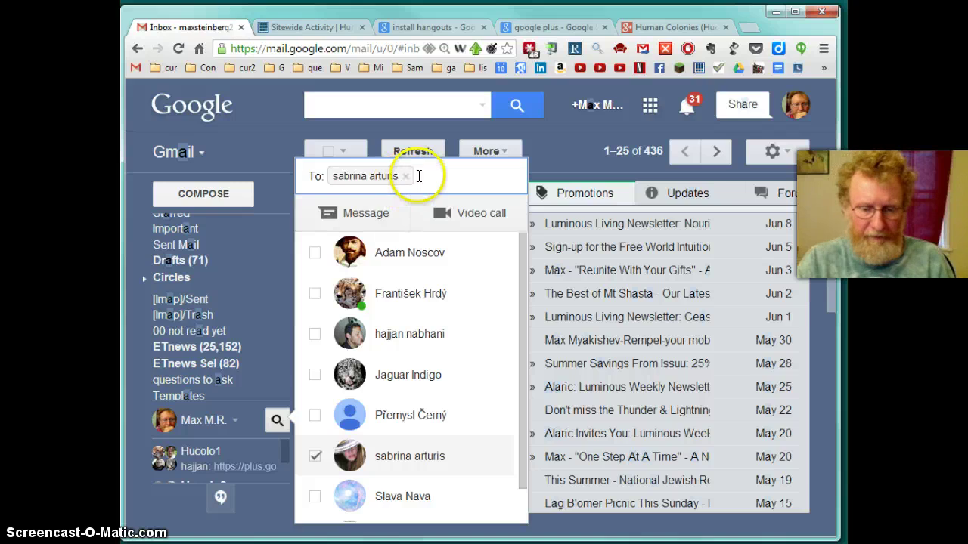
text(haj)
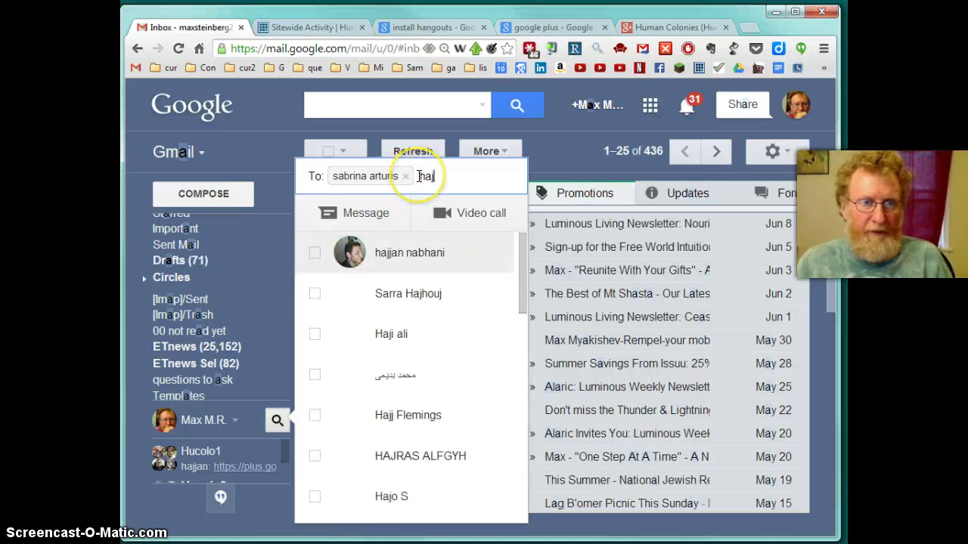
click(315, 256)
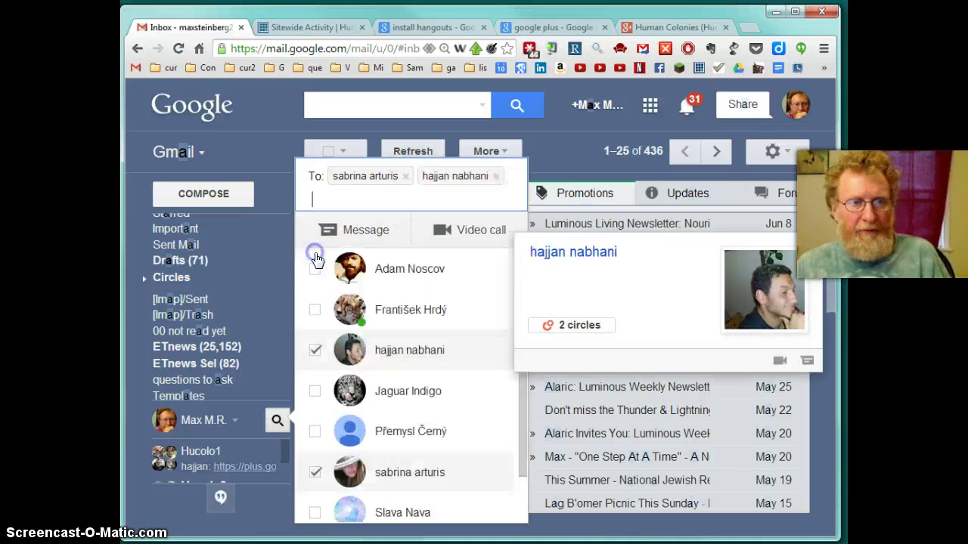
click(356, 229)
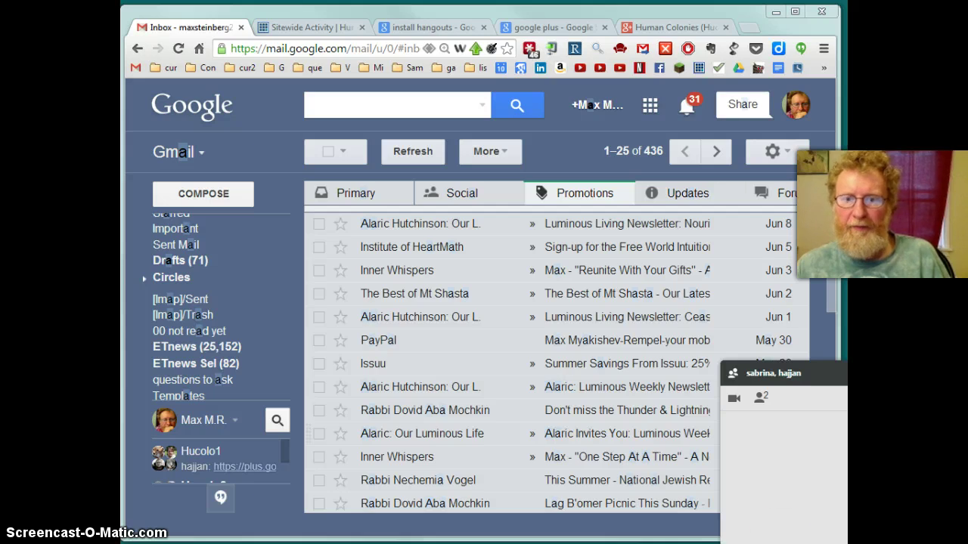
Try to add the first listed contact to the group conversation, then close the conversation
click(761, 396)
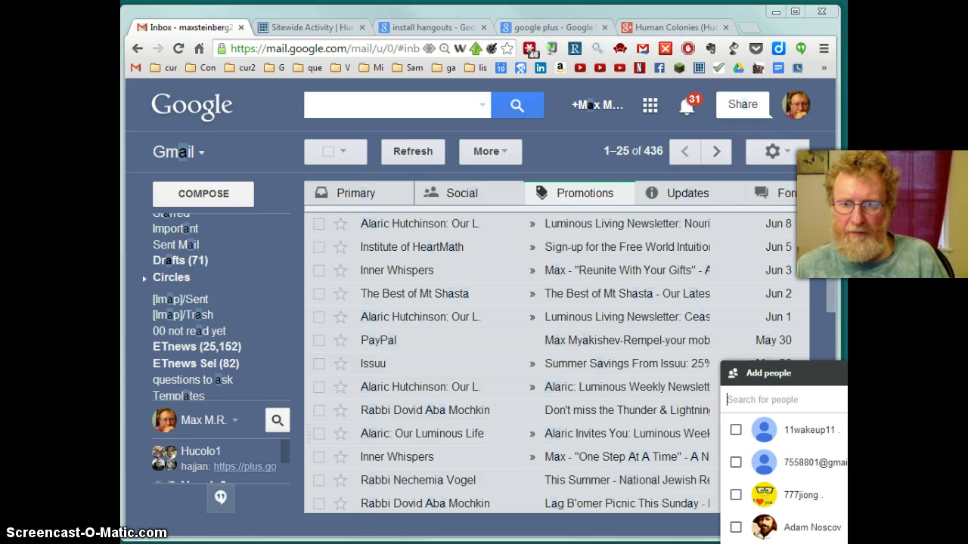
scroll(784, 476, down, 2)
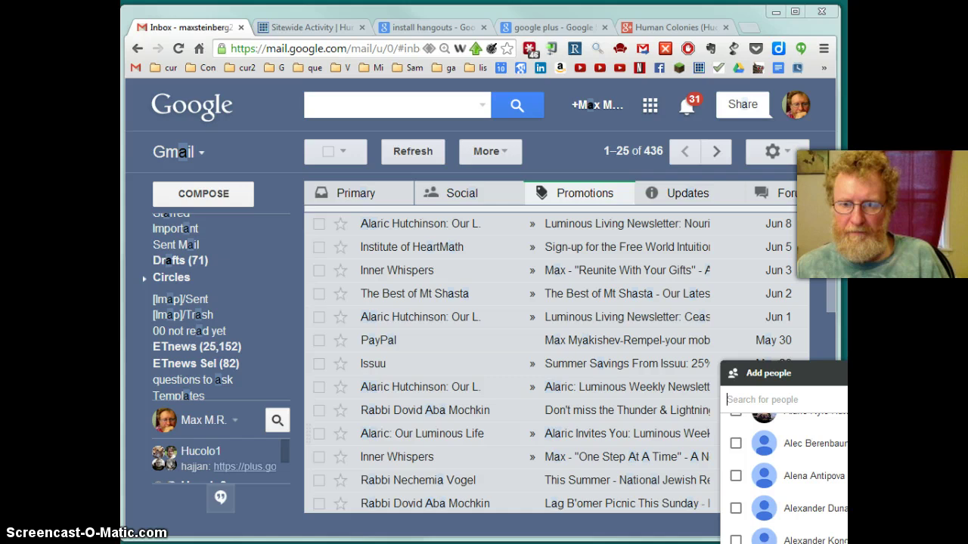
scroll(783, 468, up, 3)
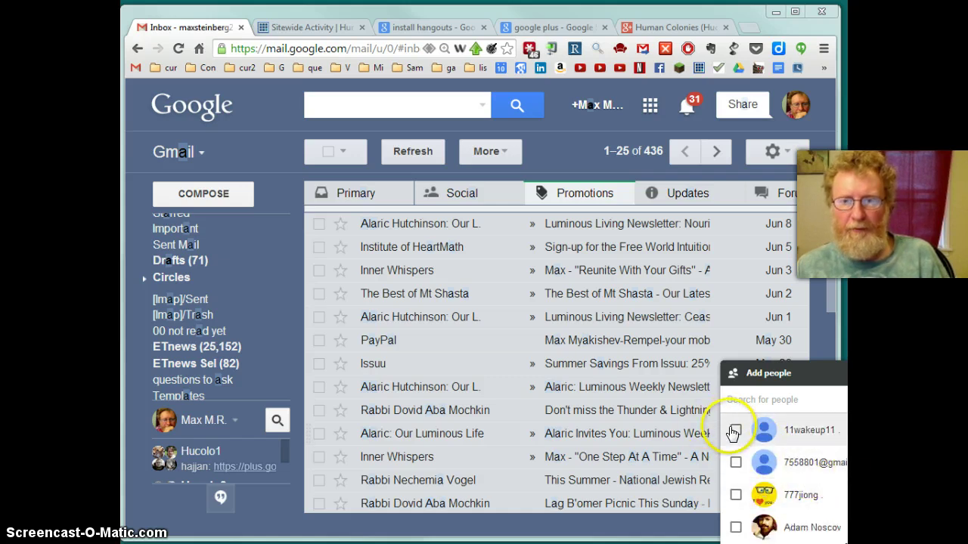
click(734, 430)
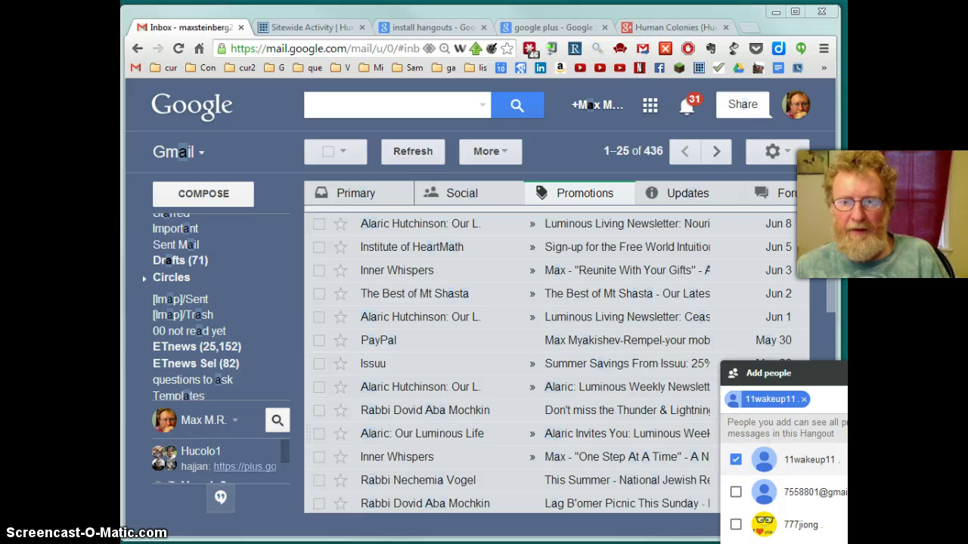
key(Return)
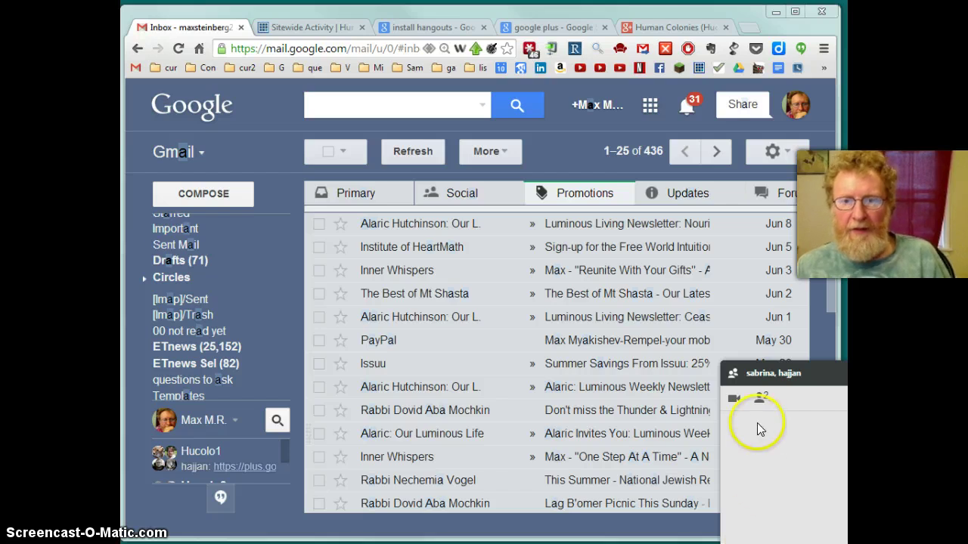
click(734, 403)
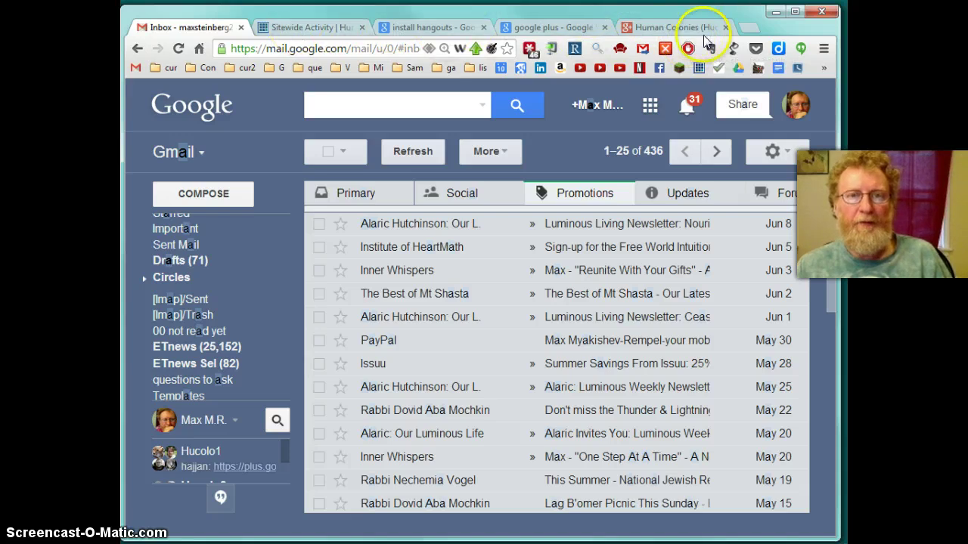
Open youtube.com in a new browser tab
click(746, 28)
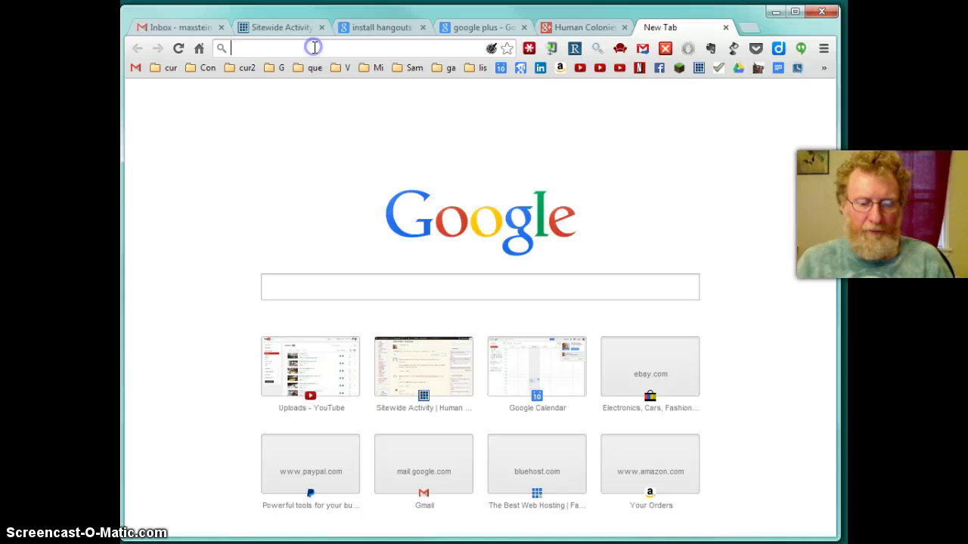
text(youtube.com)
key(Return)
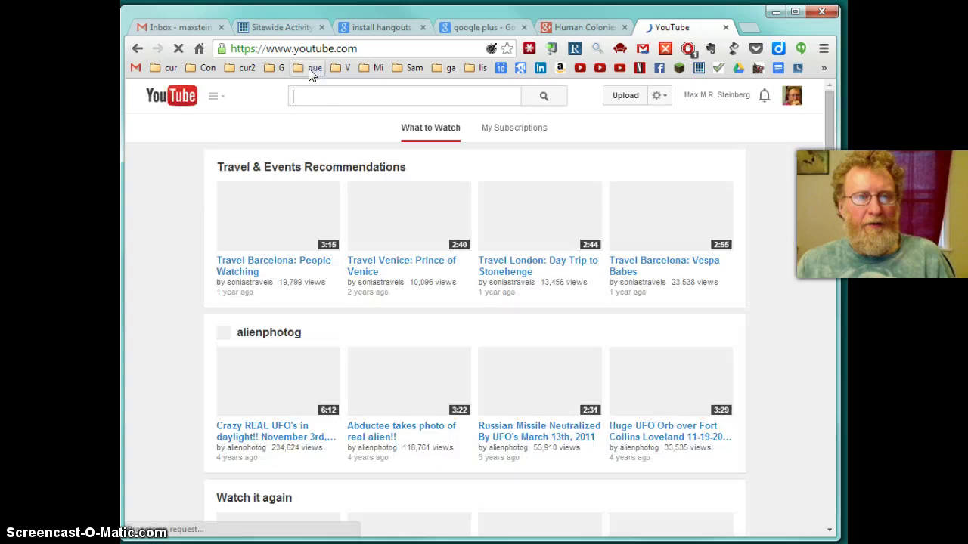
click(327, 105)
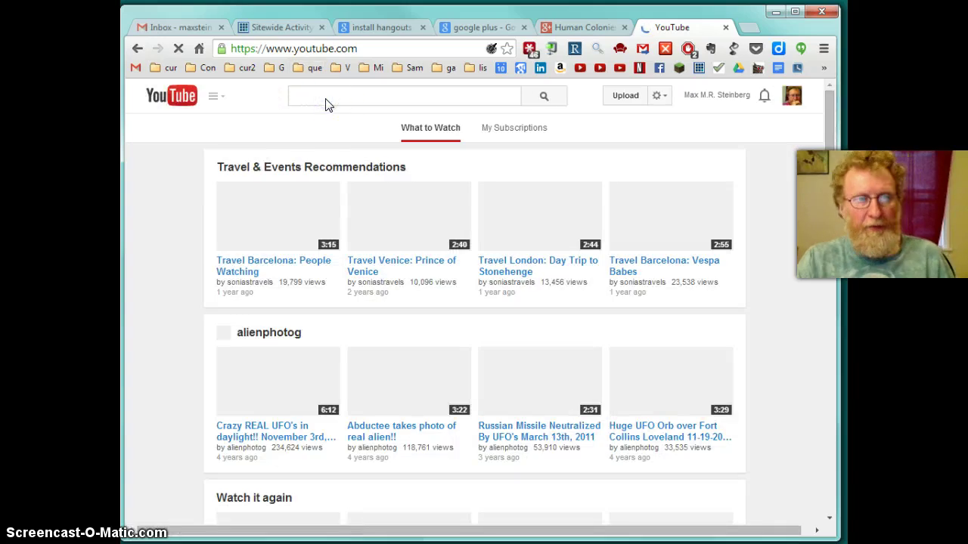
text(huco)
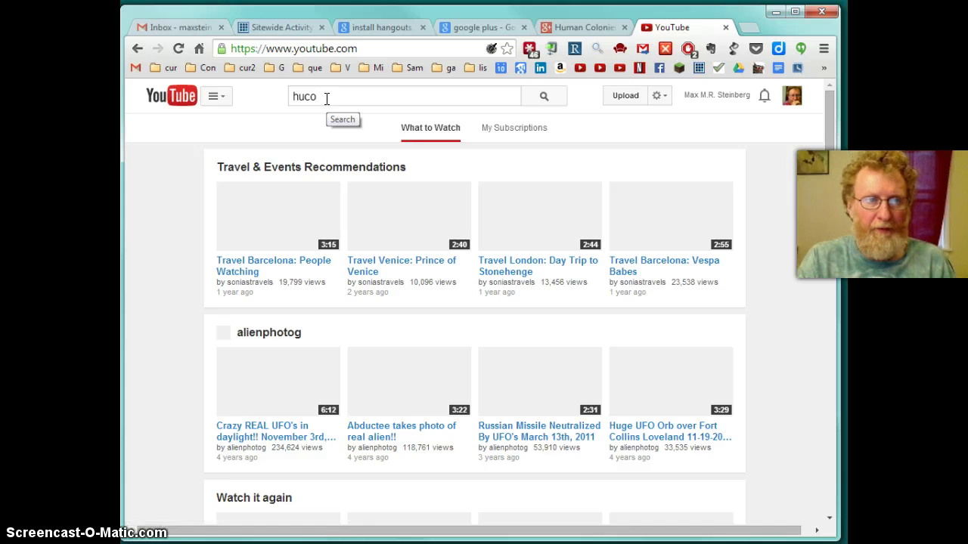
key(Return)
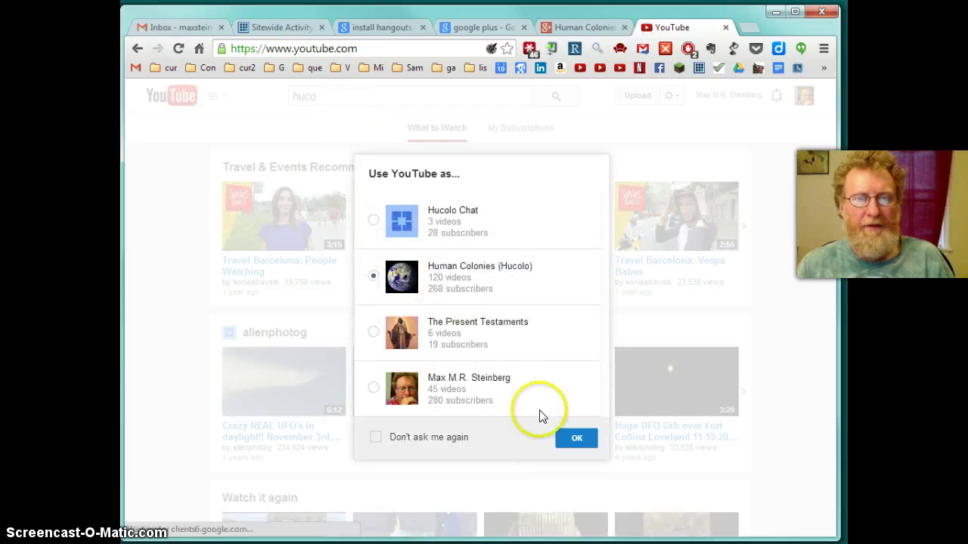
Choose the personal account for using YouTube and search the site for hucolo
click(374, 390)
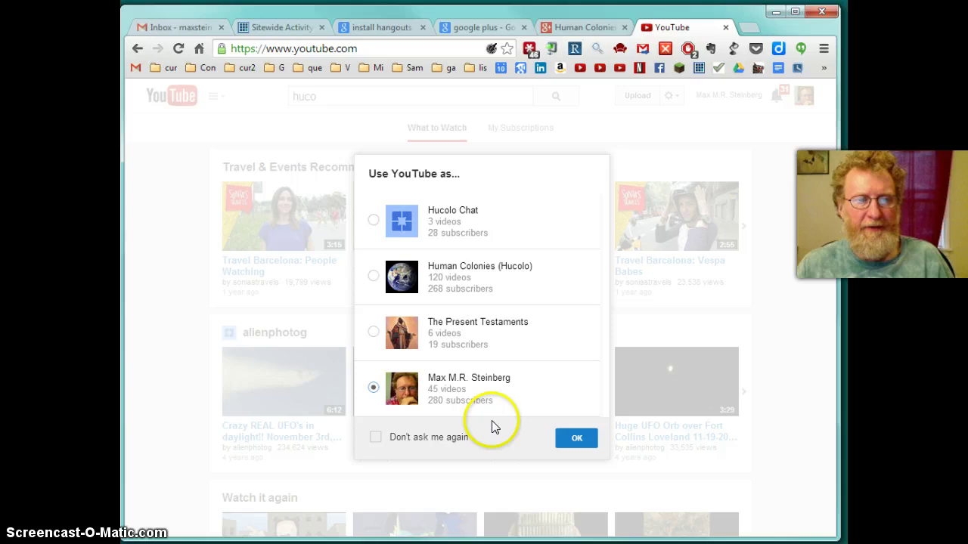
click(573, 442)
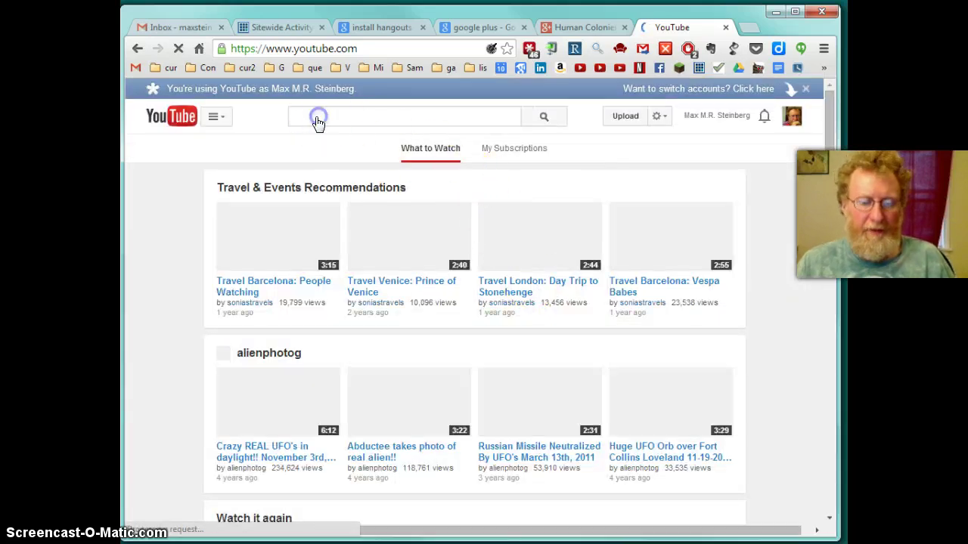
text(hucolo)
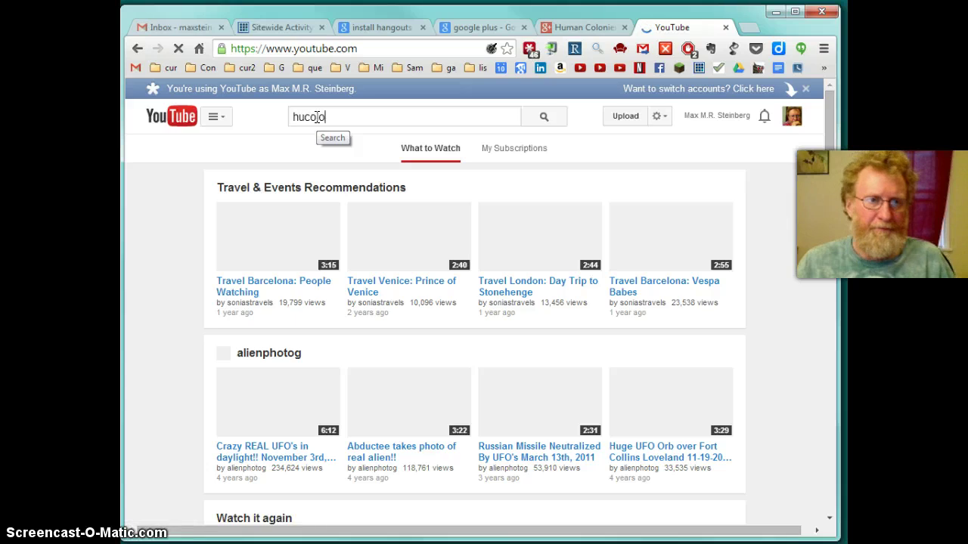
click(544, 115)
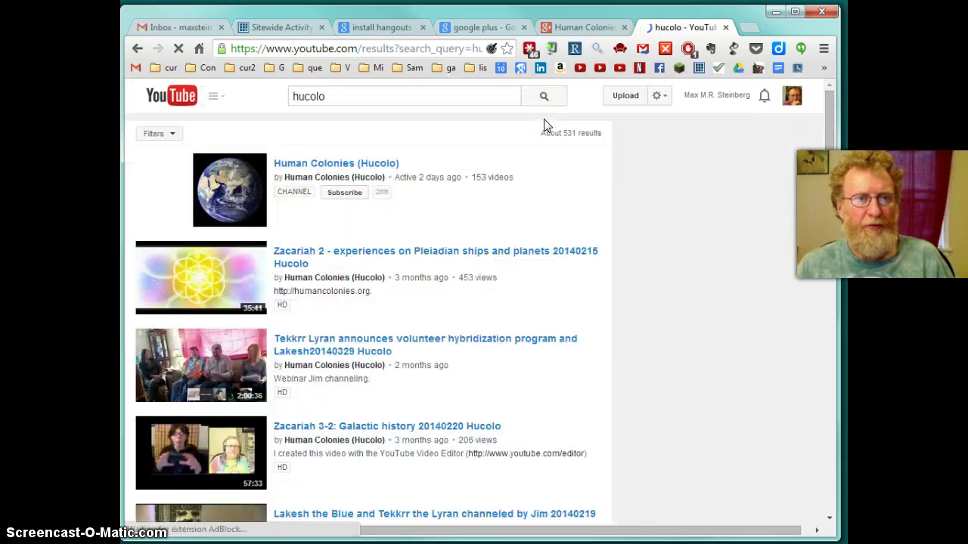
Open the Human Colonies (Hucolo) channel from the search results and show its uploaded videos
click(330, 168)
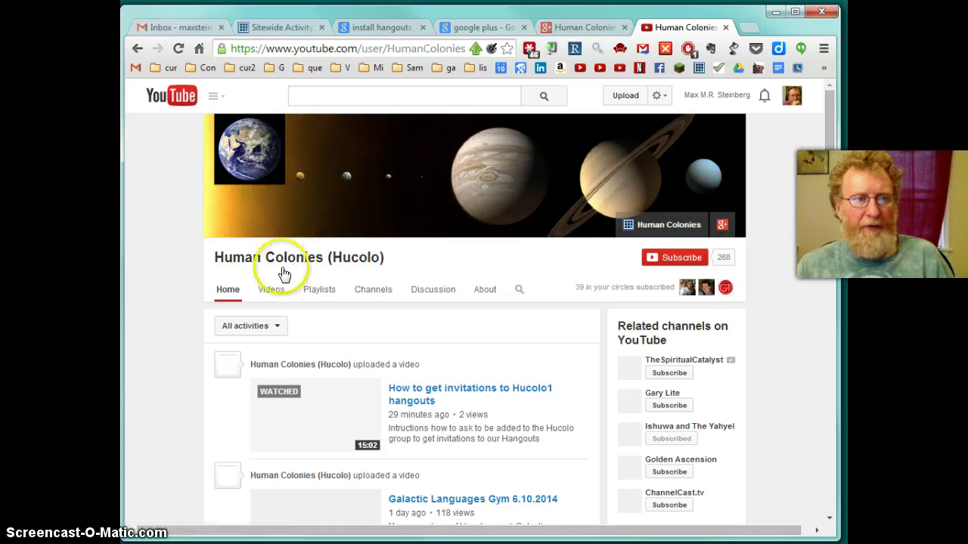
click(270, 292)
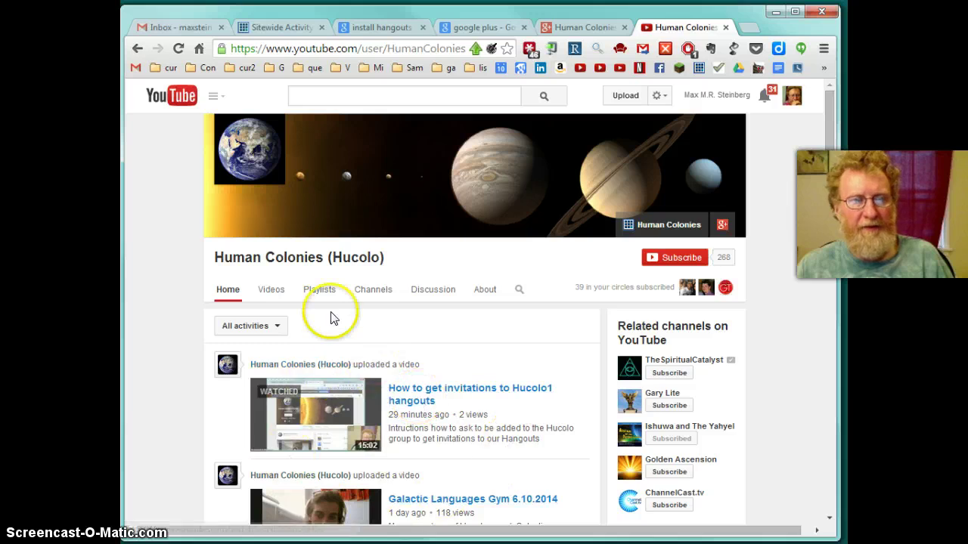
click(266, 297)
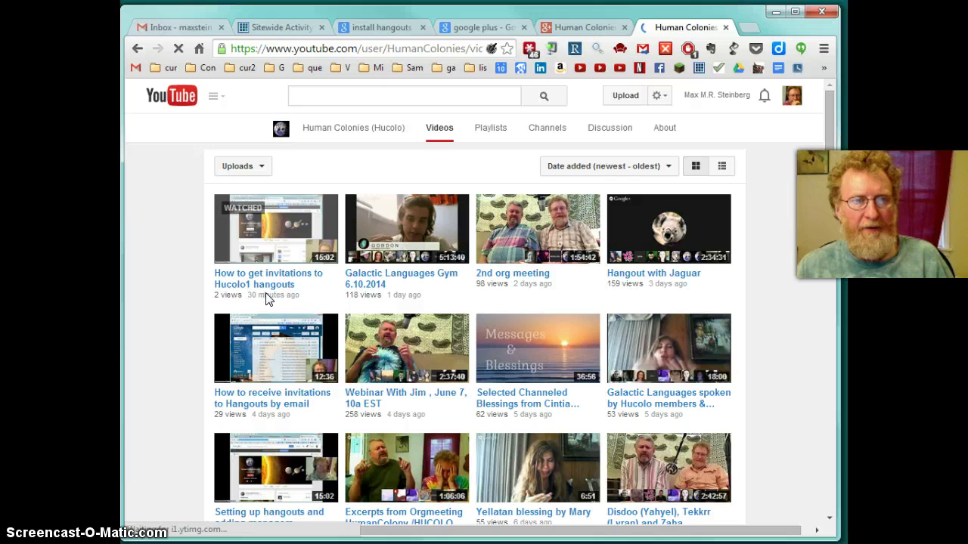
click(713, 382)
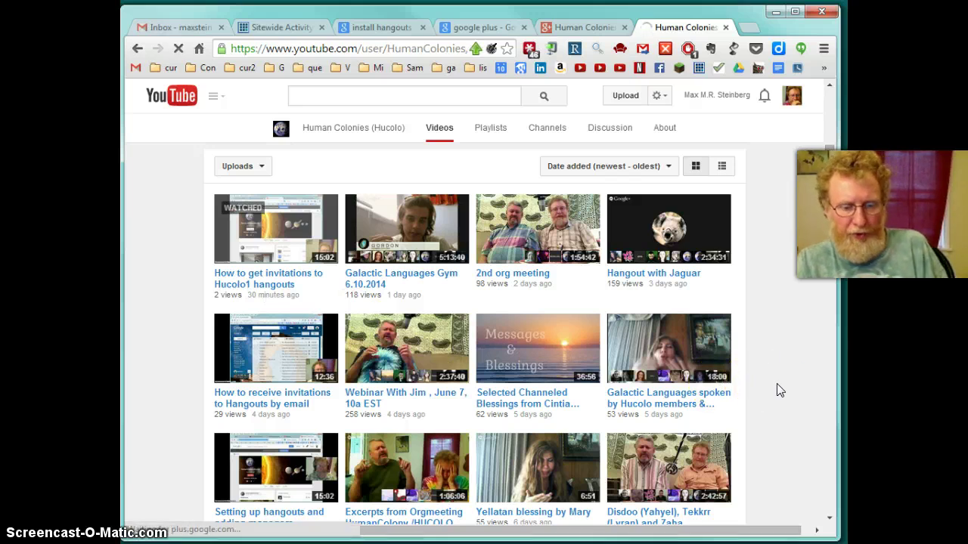
Find the word hangout on the channel's videos page and examine the matching video titles
key(ctrl+f)
text(hangout)
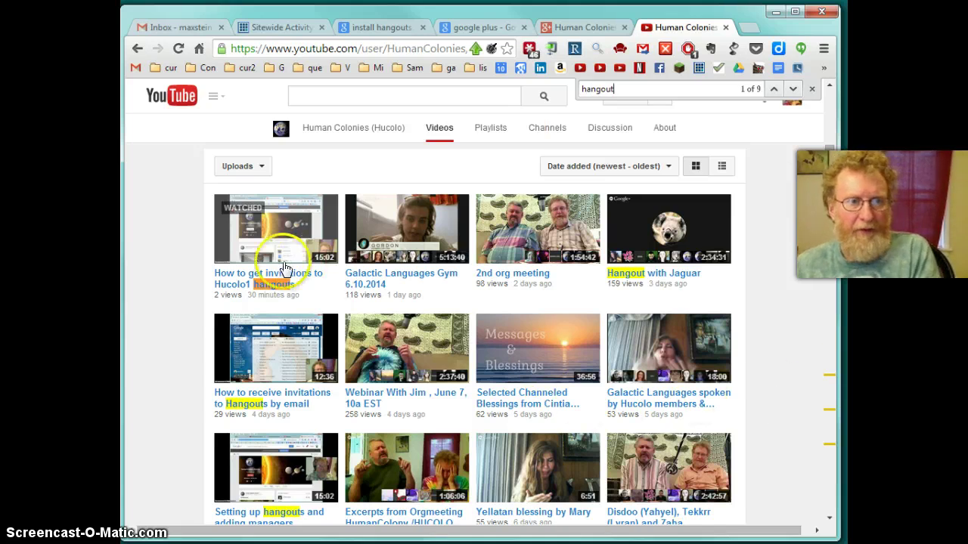
key(Return)
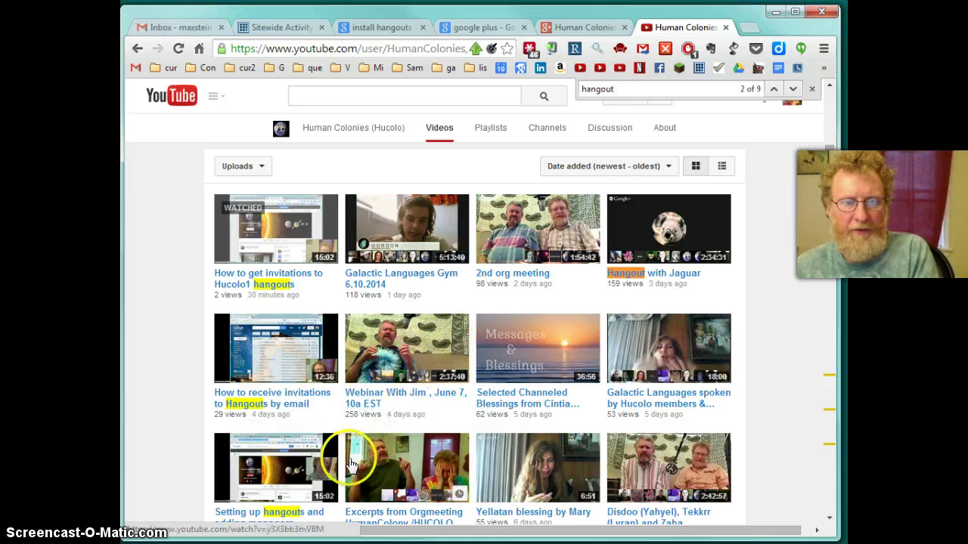
scroll(342, 446, down, 2)
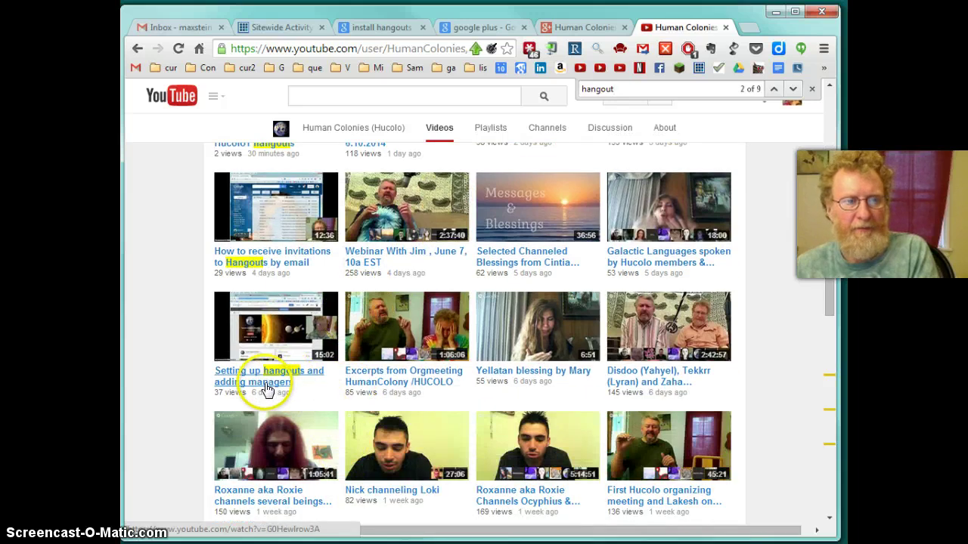
mouse_move(261, 325)
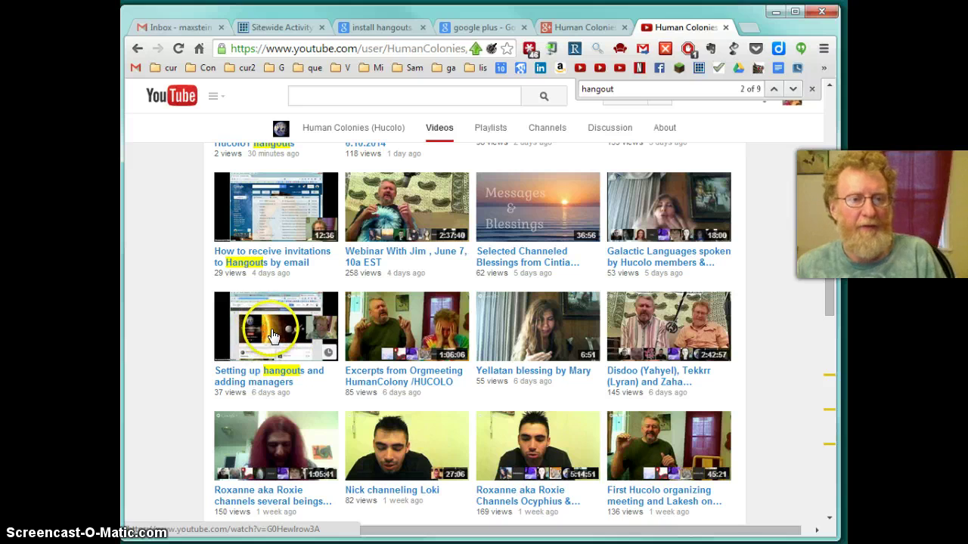
click(275, 335)
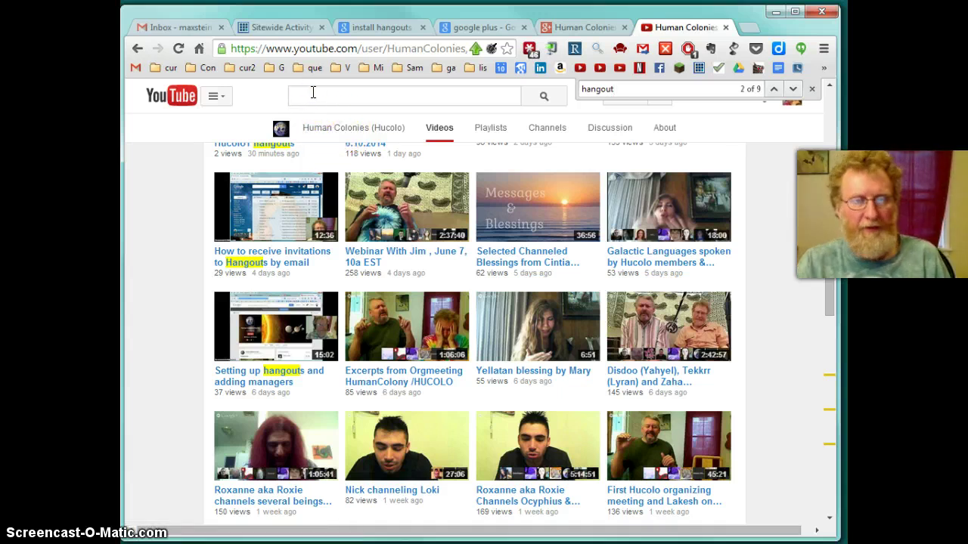
Search YouTube for hucolo chat
click(313, 92)
text(hucol)
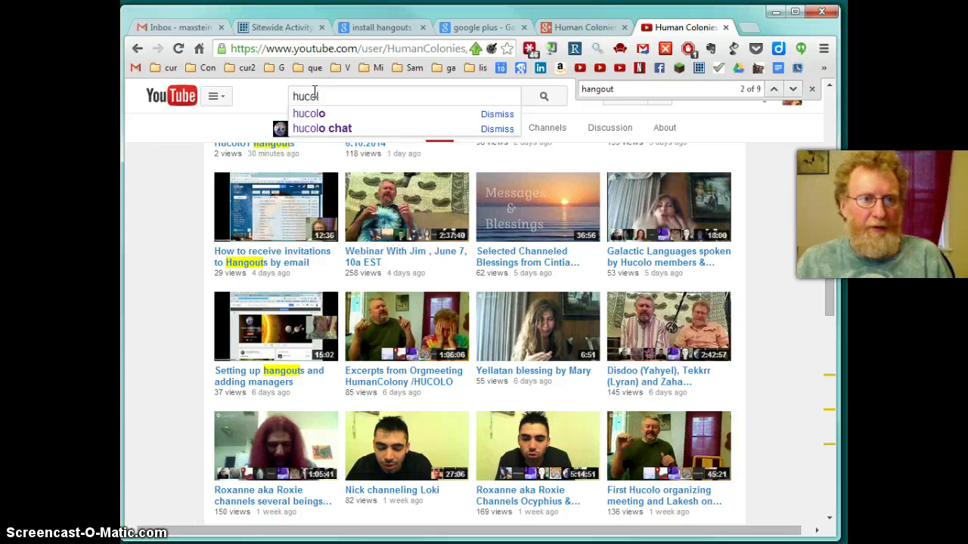
click(324, 127)
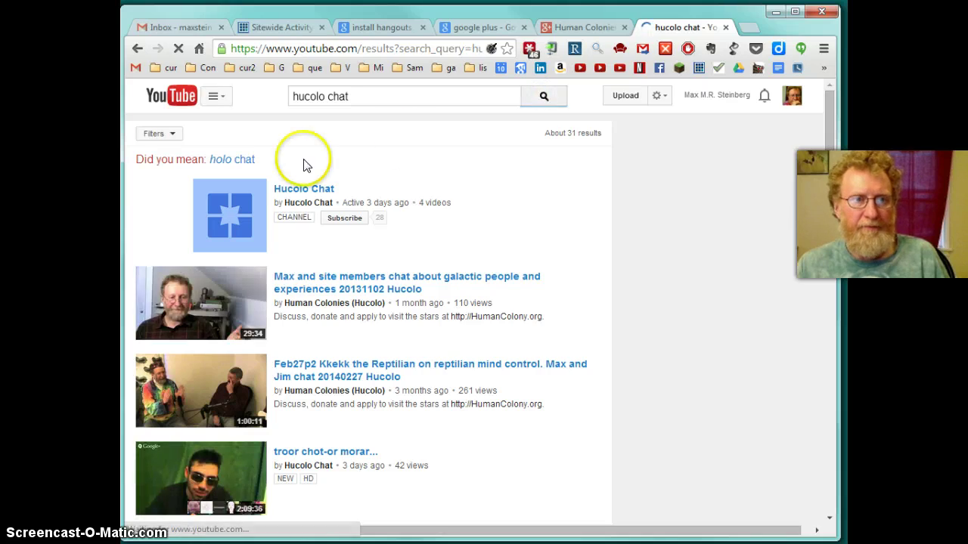
Open the Hucolo Chat channel from the search results and look through the uploaded videos on its home page
click(295, 194)
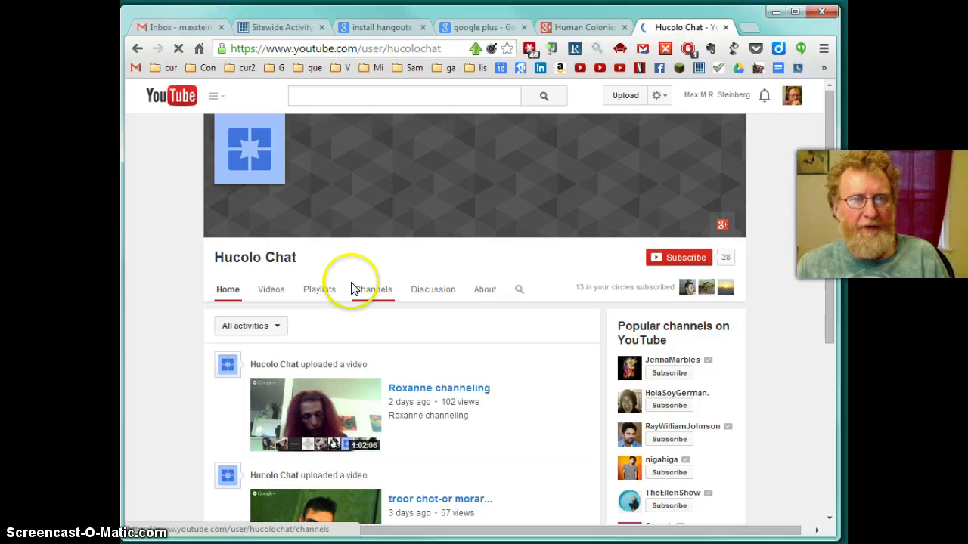
scroll(510, 422, down, 5)
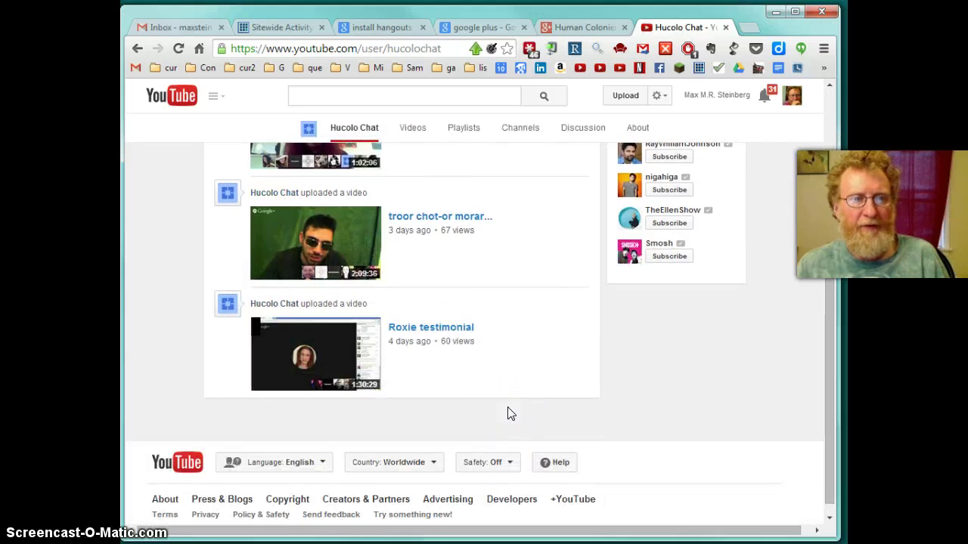
scroll(508, 413, up, 2)
scroll(508, 413, up, 2)
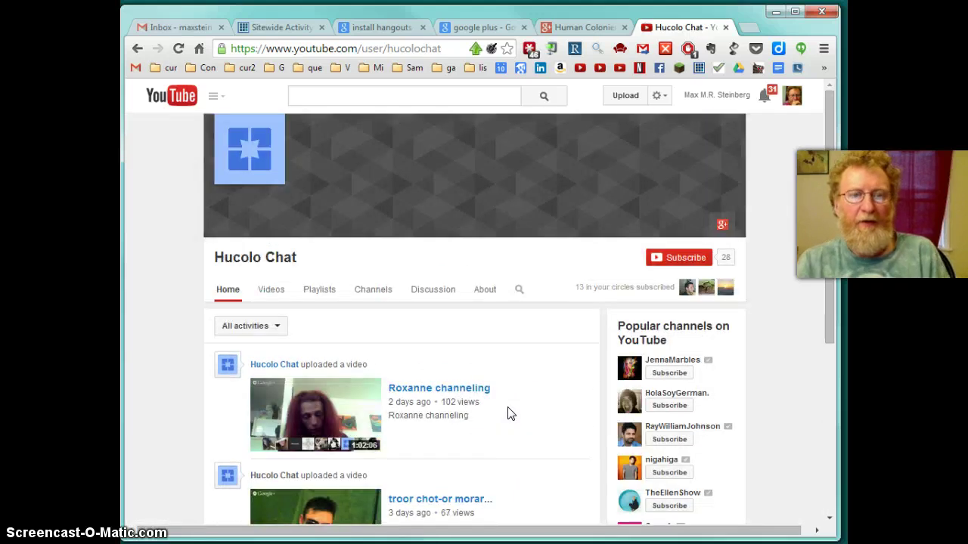